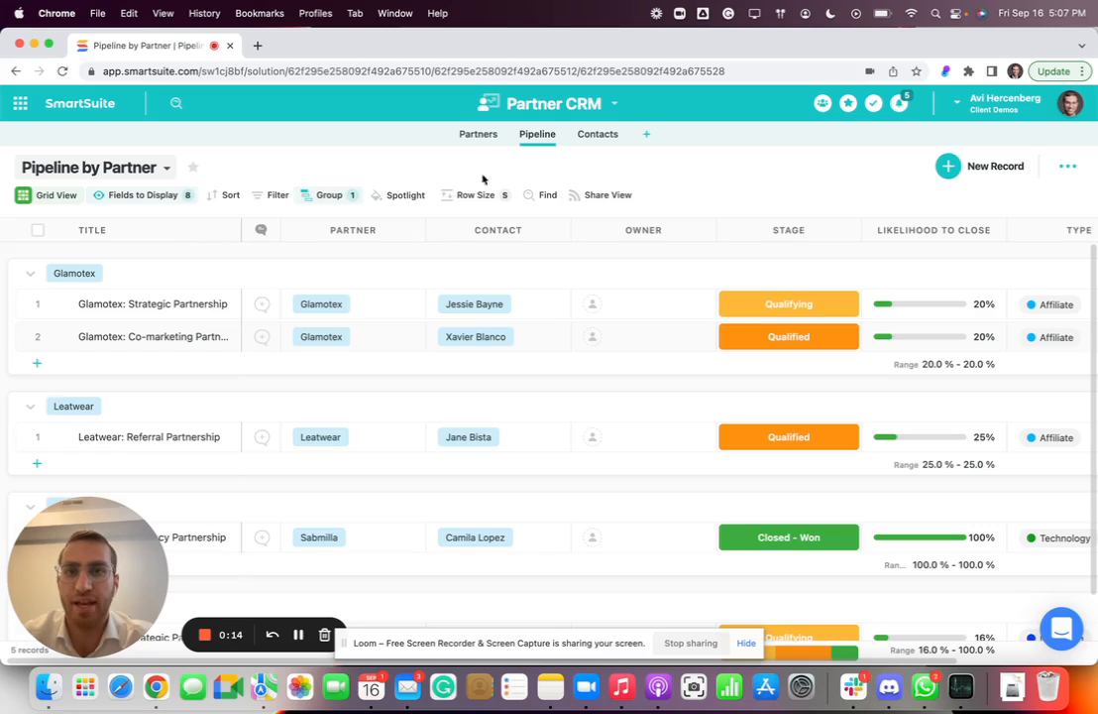
Open the Partners list after a brief look at the Pipeline app.
left_click(475, 141)
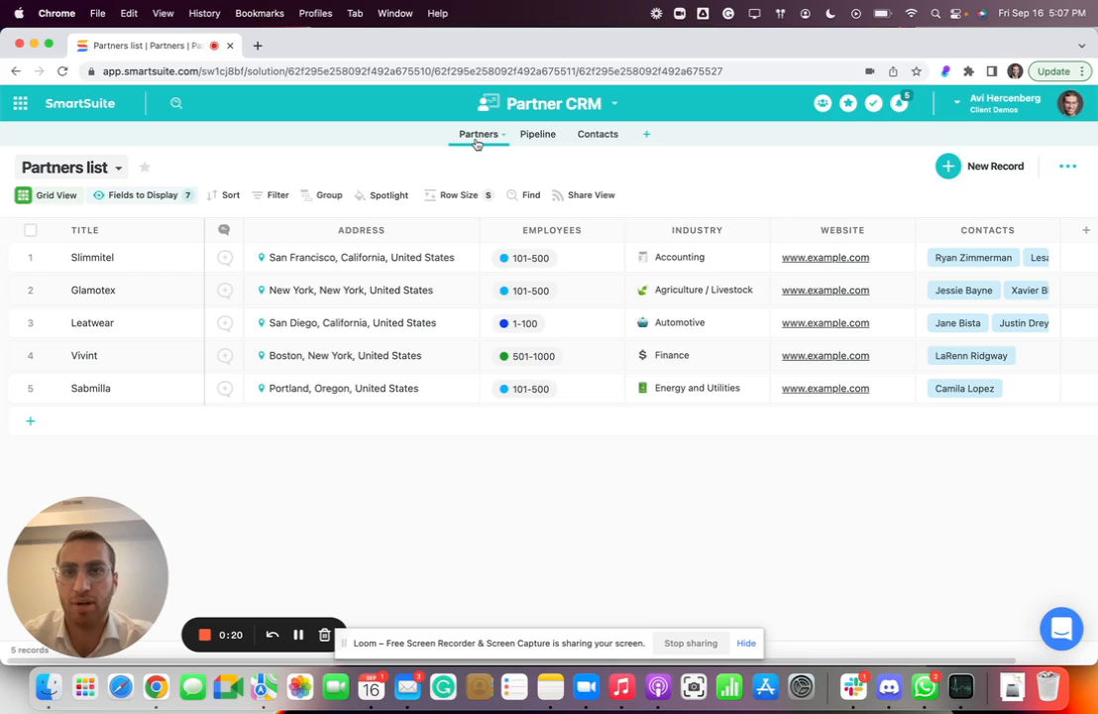
left_click(535, 135)
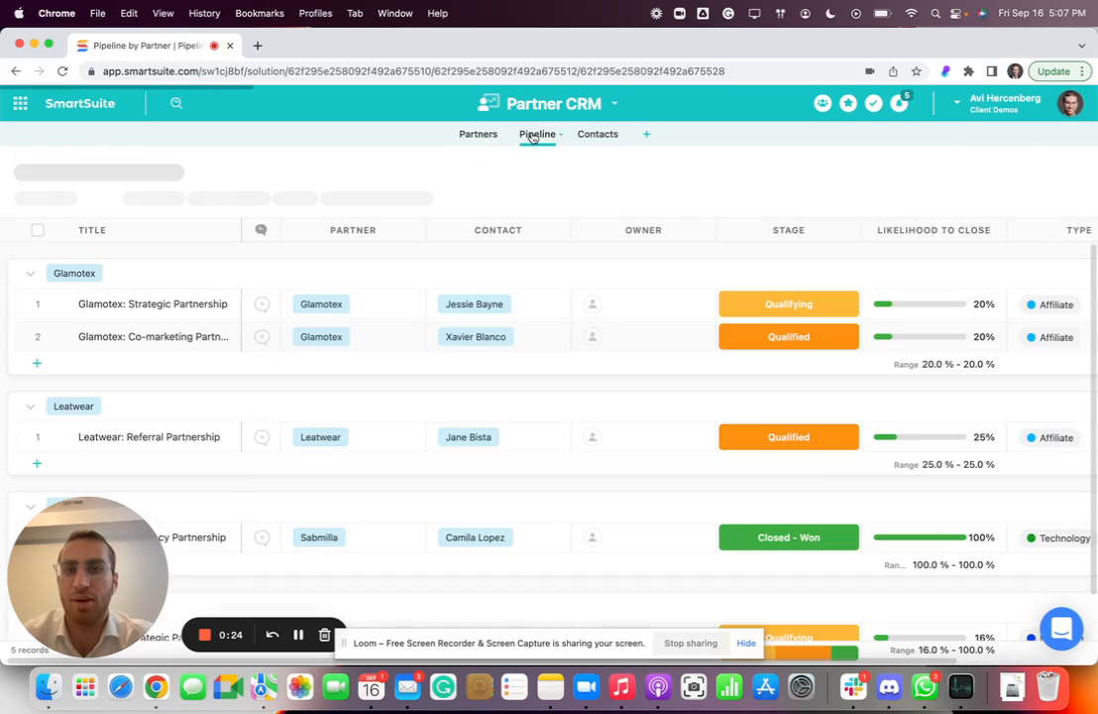
left_click(483, 139)
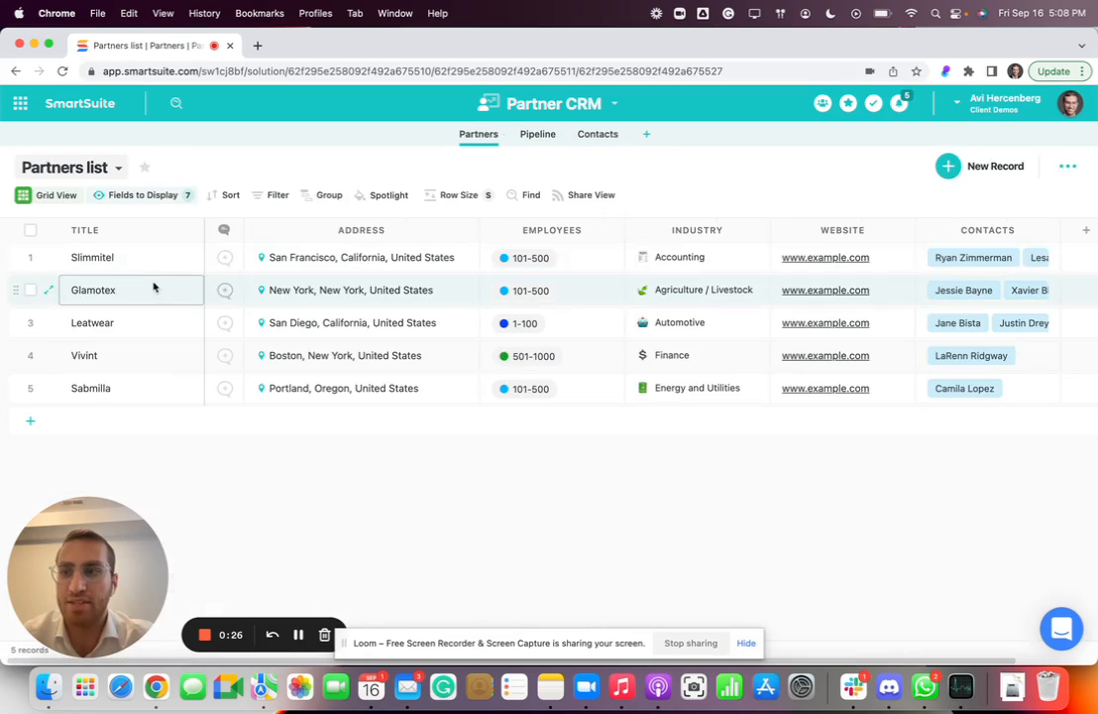
Examine the Title field's type and entry options in its settings, leaving them as they are.
left_click(138, 230)
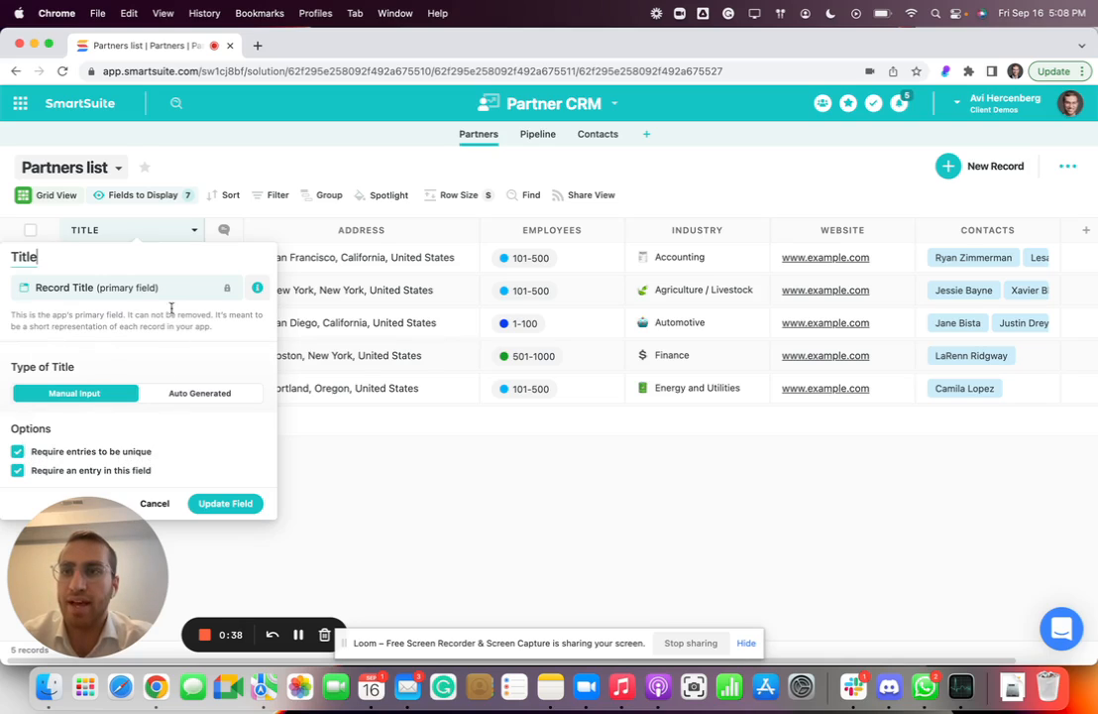
left_click(172, 233)
left_click(140, 233)
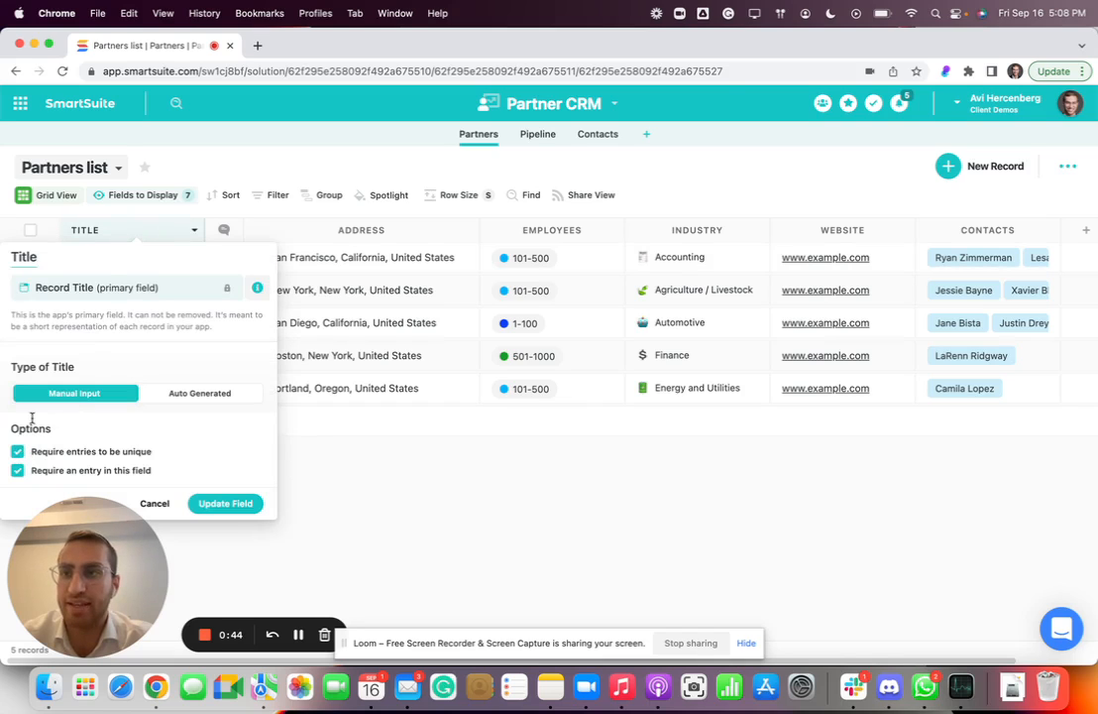
double_click(118, 234)
left_click(118, 234)
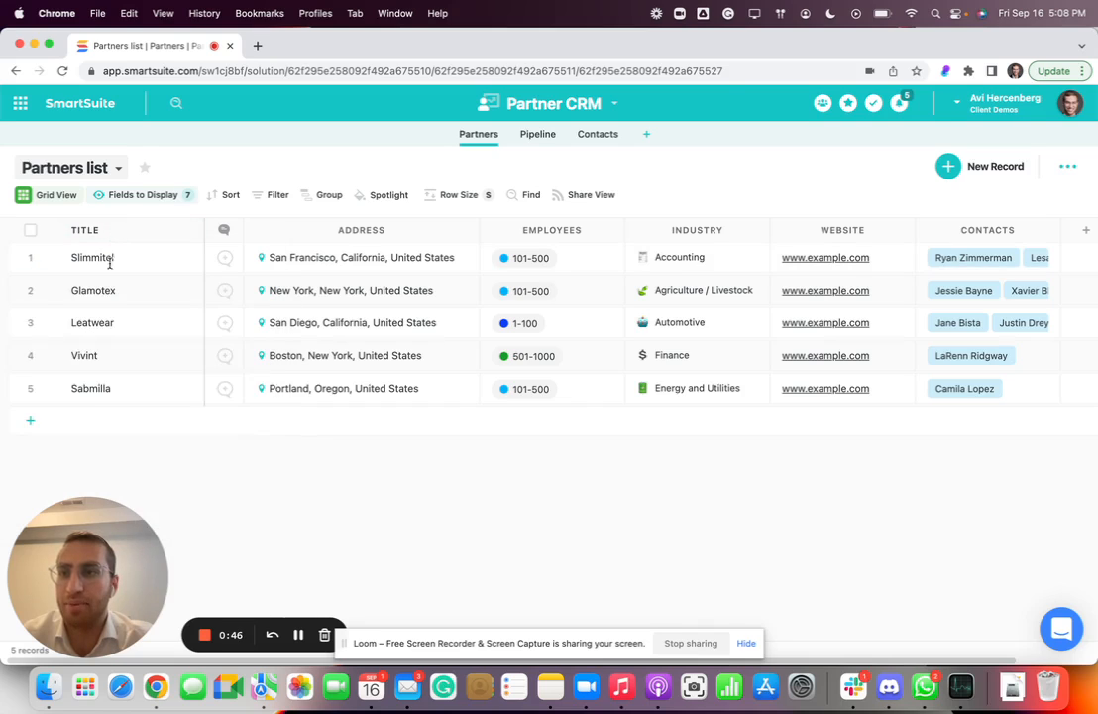
Add a new partner record, trying the duplicate title "Vivint" before titling it "Vivints".
left_click(30, 420)
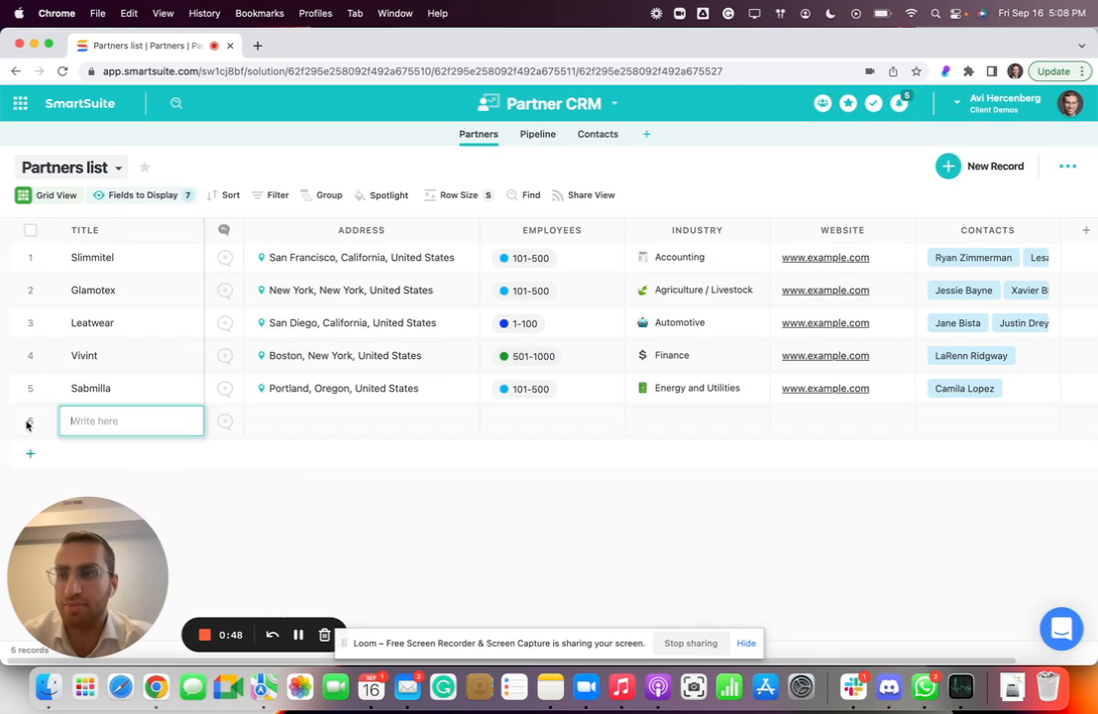
type("Vivint")
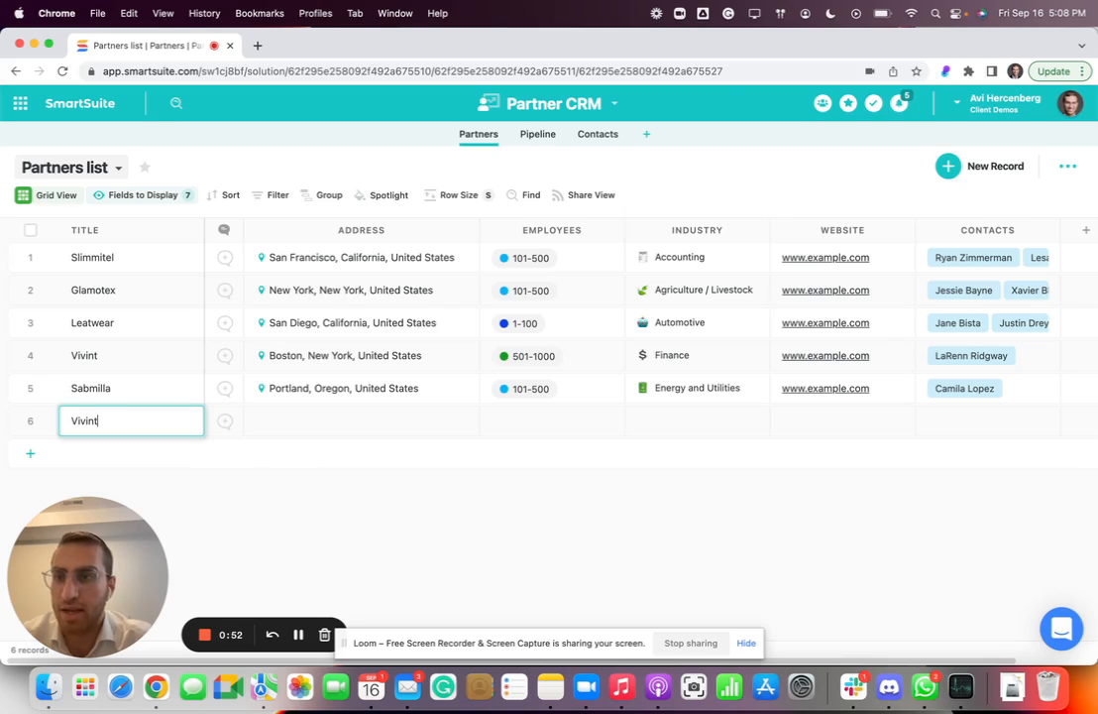
key("Return")
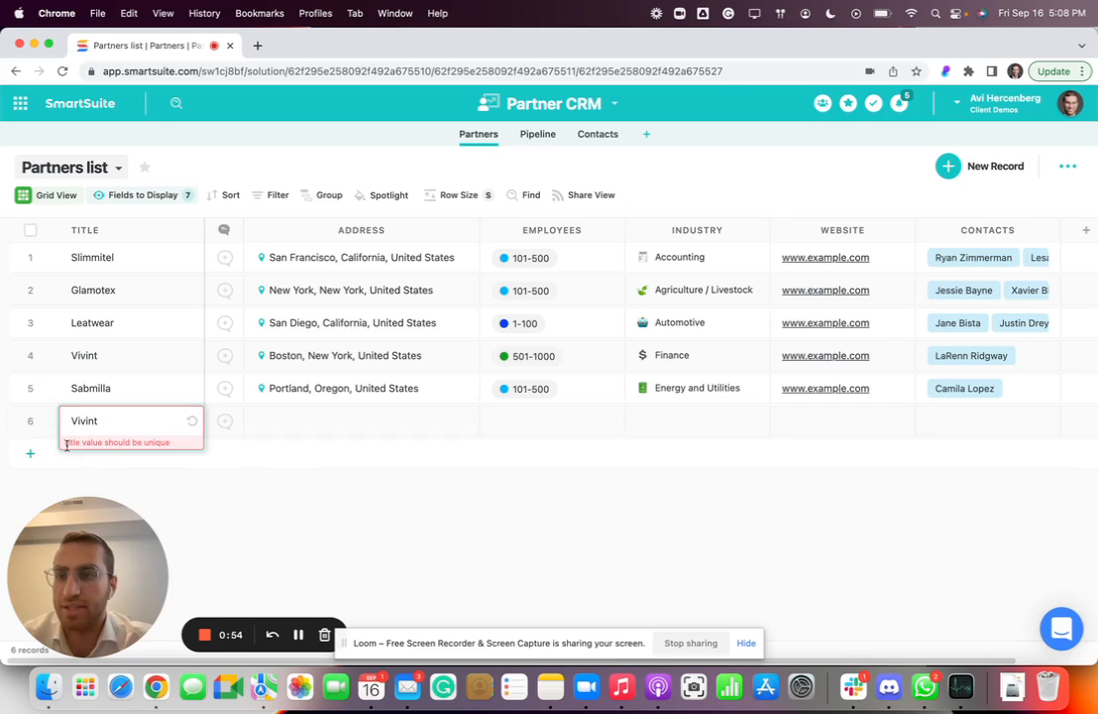
left_click(130, 421)
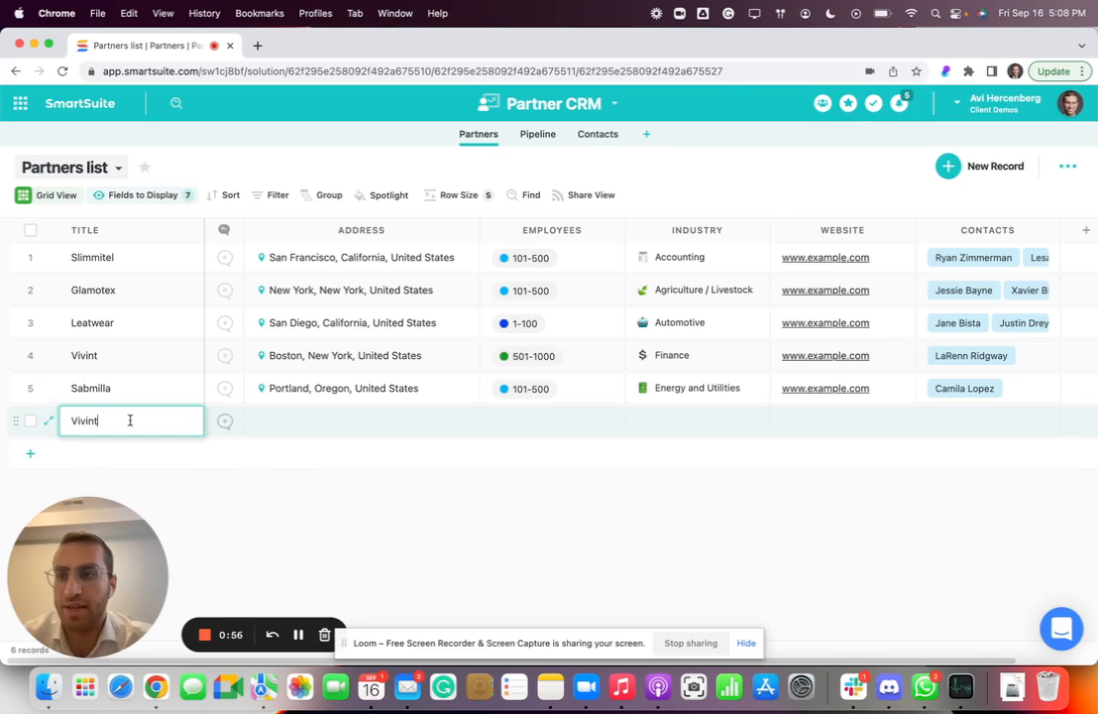
key("Return")
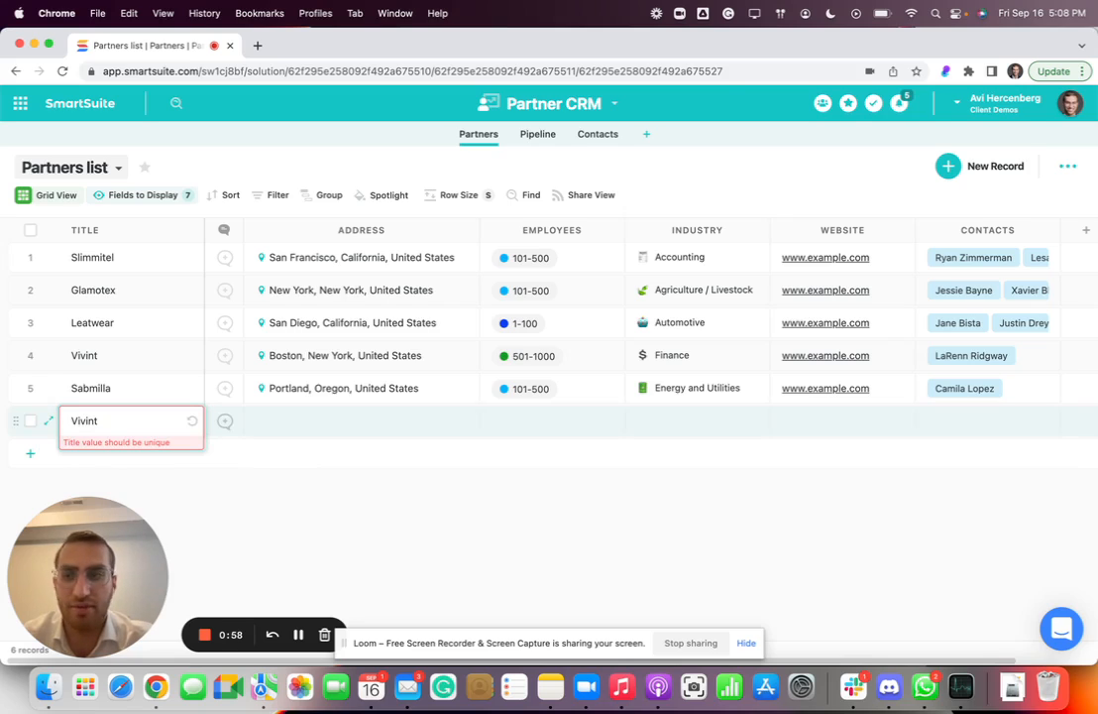
left_click(116, 422)
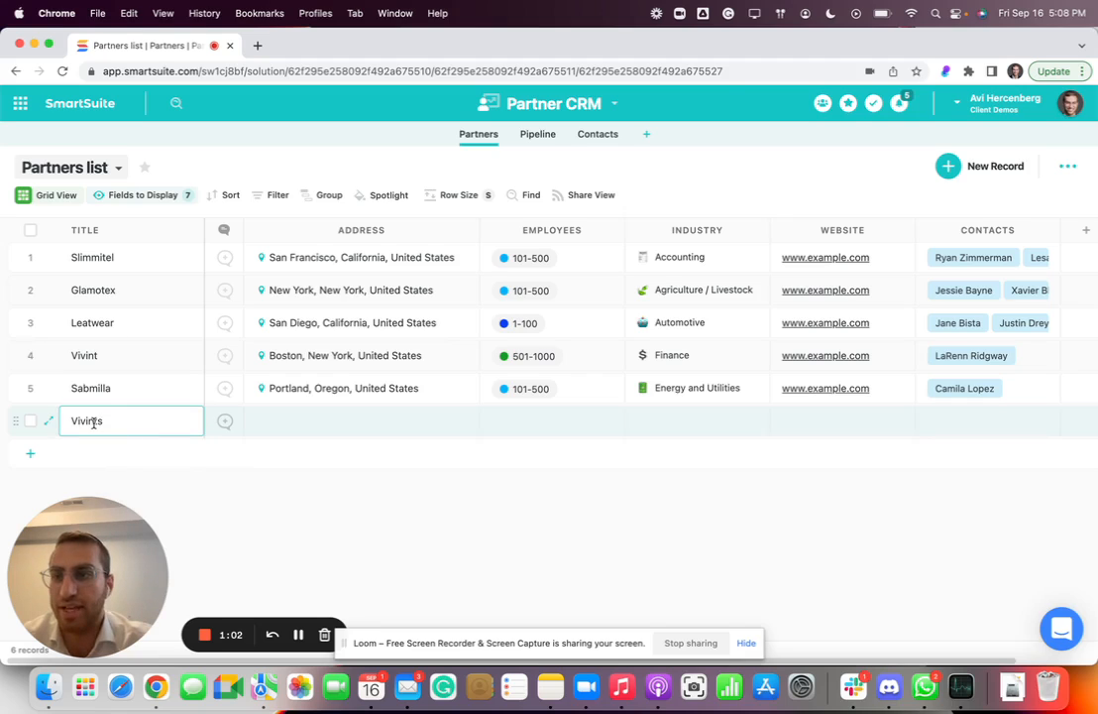
left_click(104, 230)
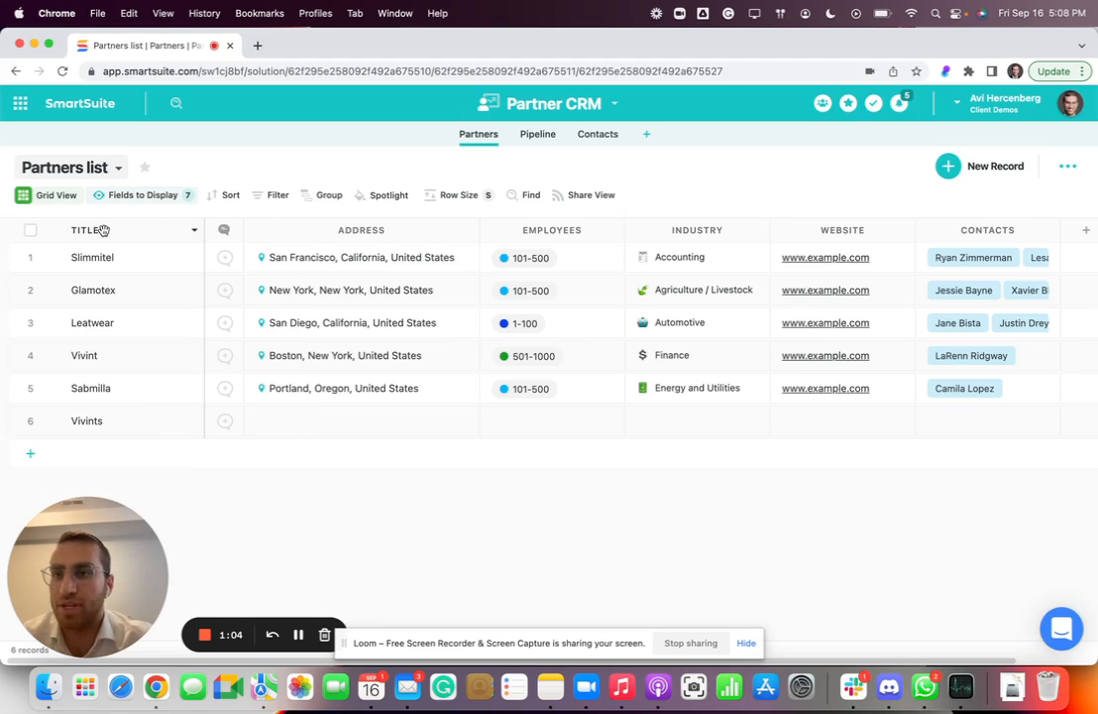
Turn off "Require an entry in this field" for the Title field and update it.
left_click(105, 230)
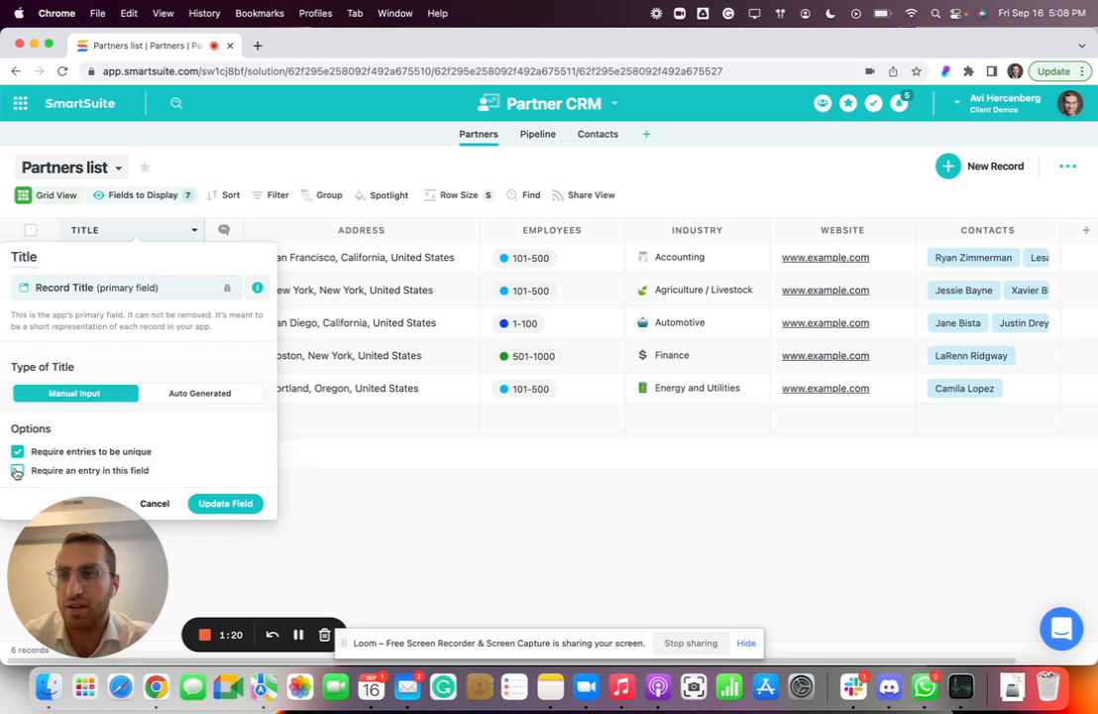
left_click(17, 470)
left_click(225, 505)
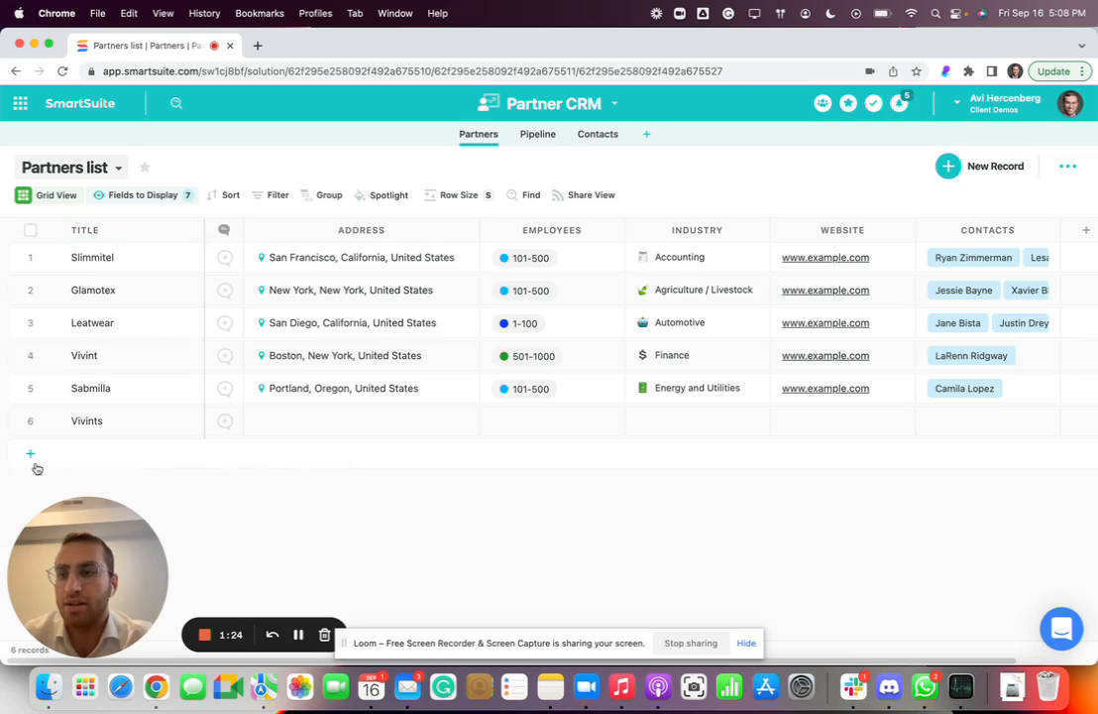
Add a partner record with a blank title and enter "dfd" as its address.
left_click(29, 453)
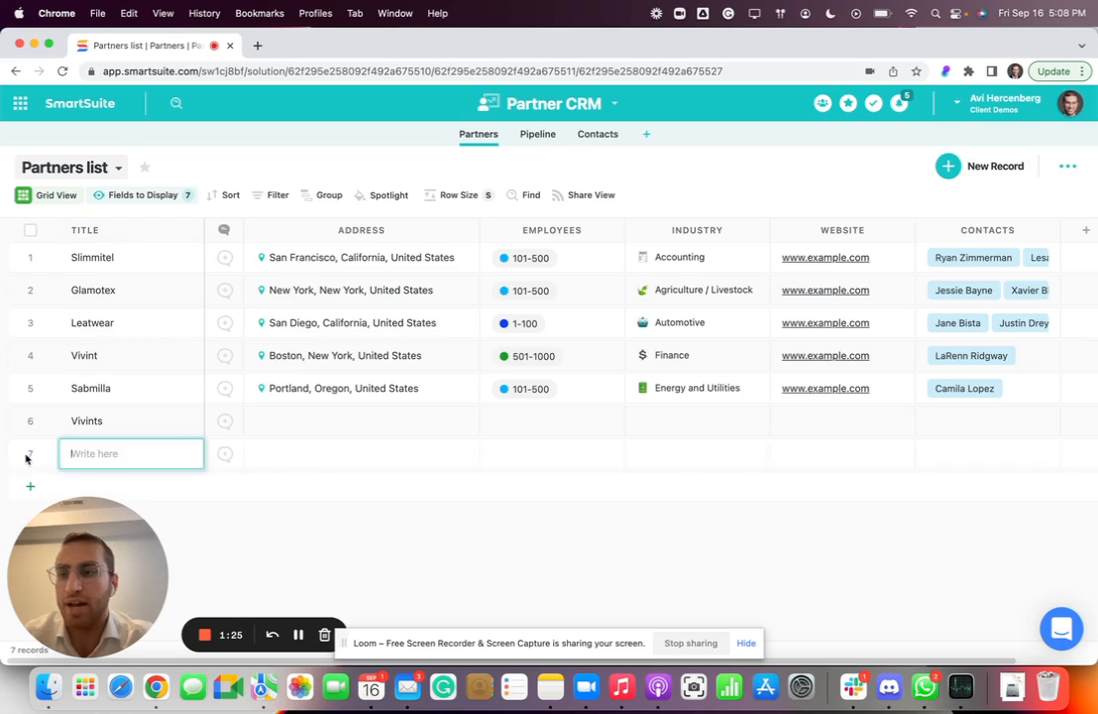
left_click(262, 458)
type("dfd")
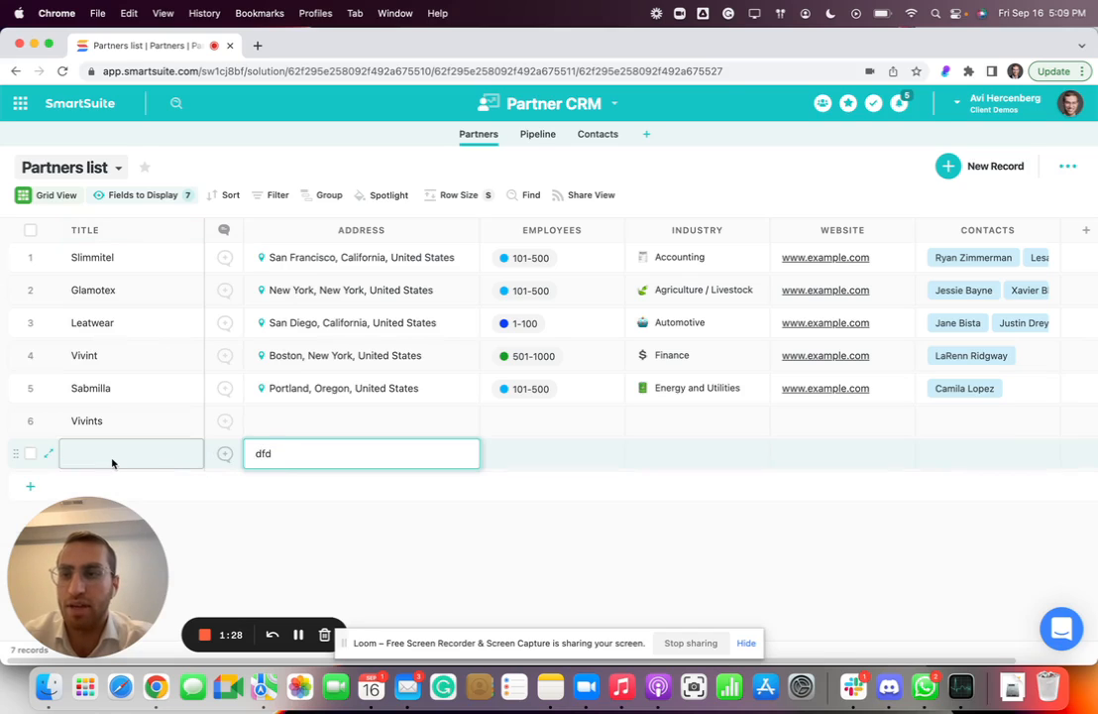
left_click(112, 458)
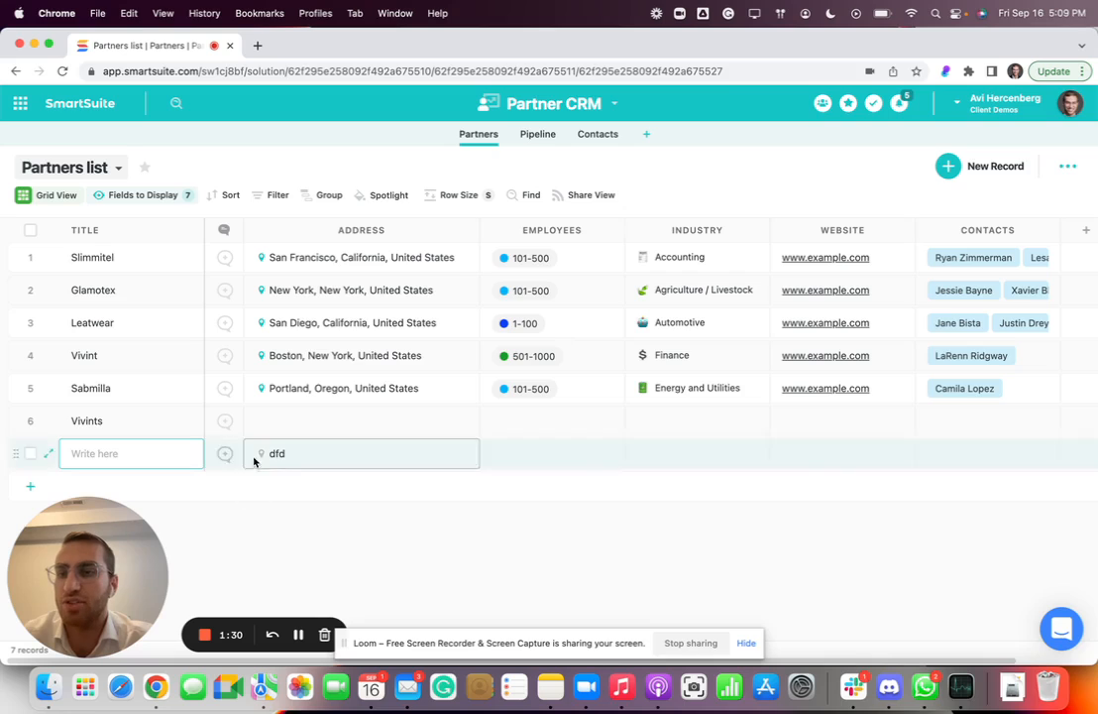
Turn on "Require an entry in this field" for the Title field and update it.
double_click(125, 229)
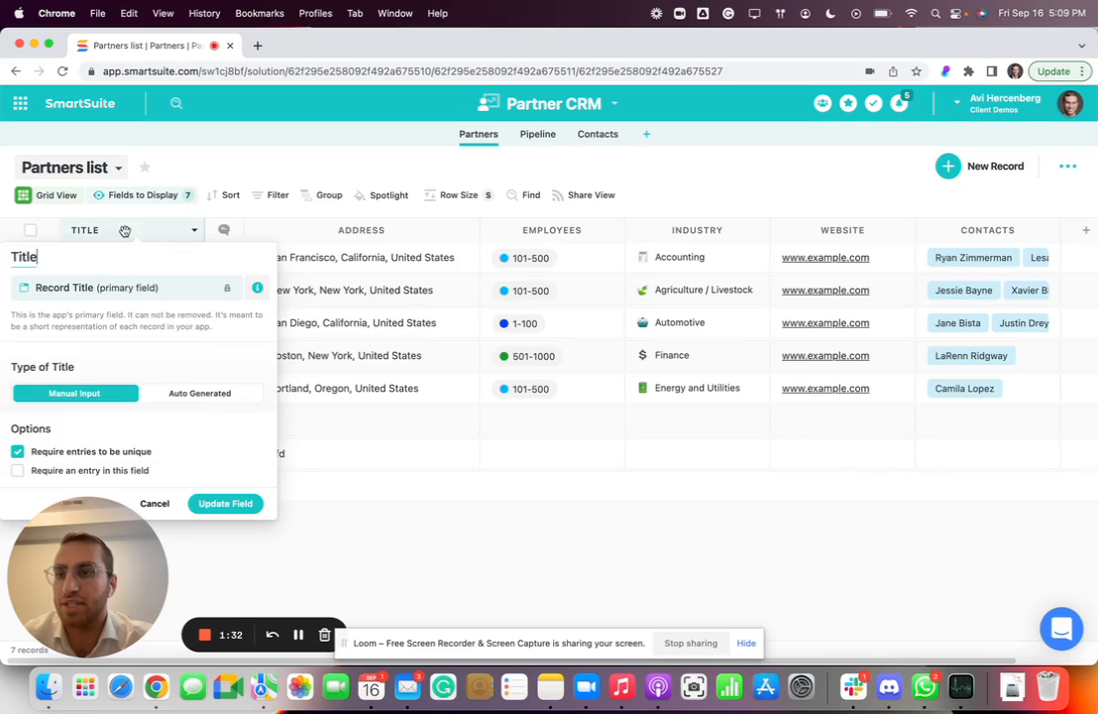
left_click(17, 471)
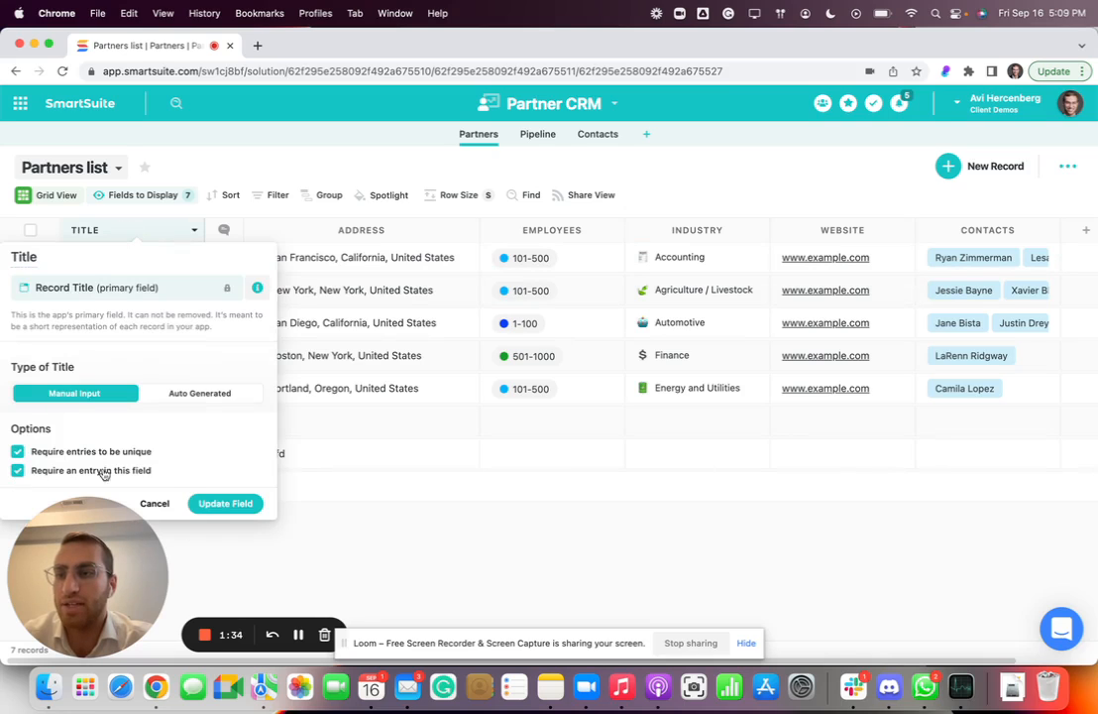
left_click(210, 503)
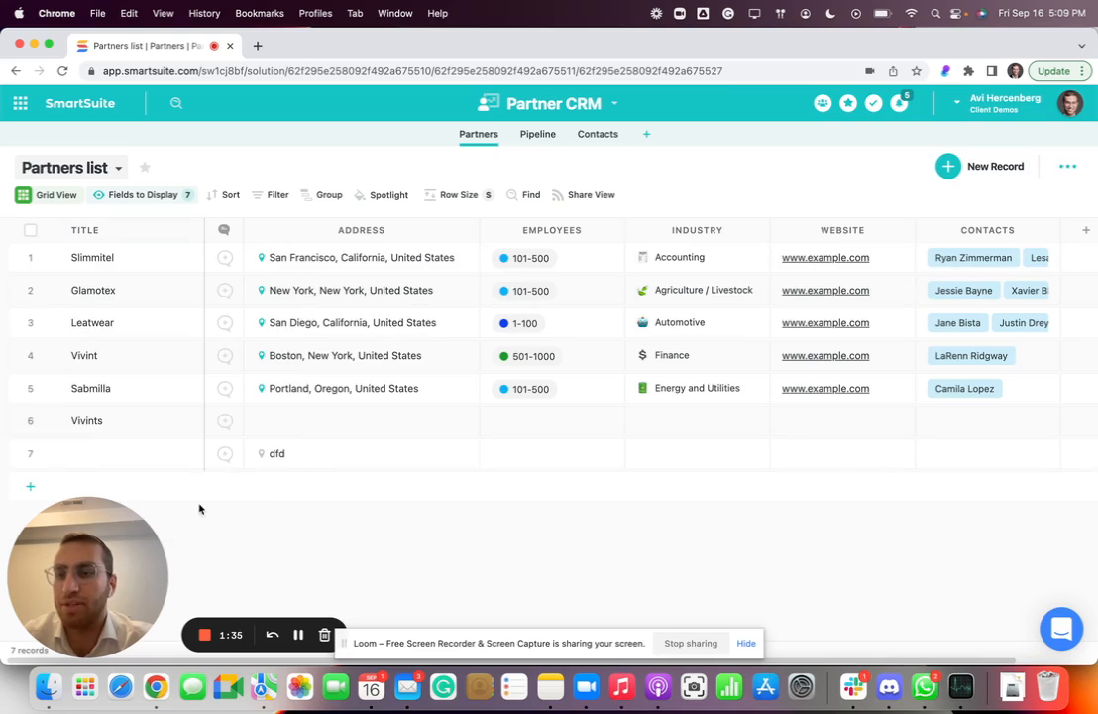
Add a new partner record titled "dsf" at the end of the list.
left_click(81, 453)
left_click(346, 456)
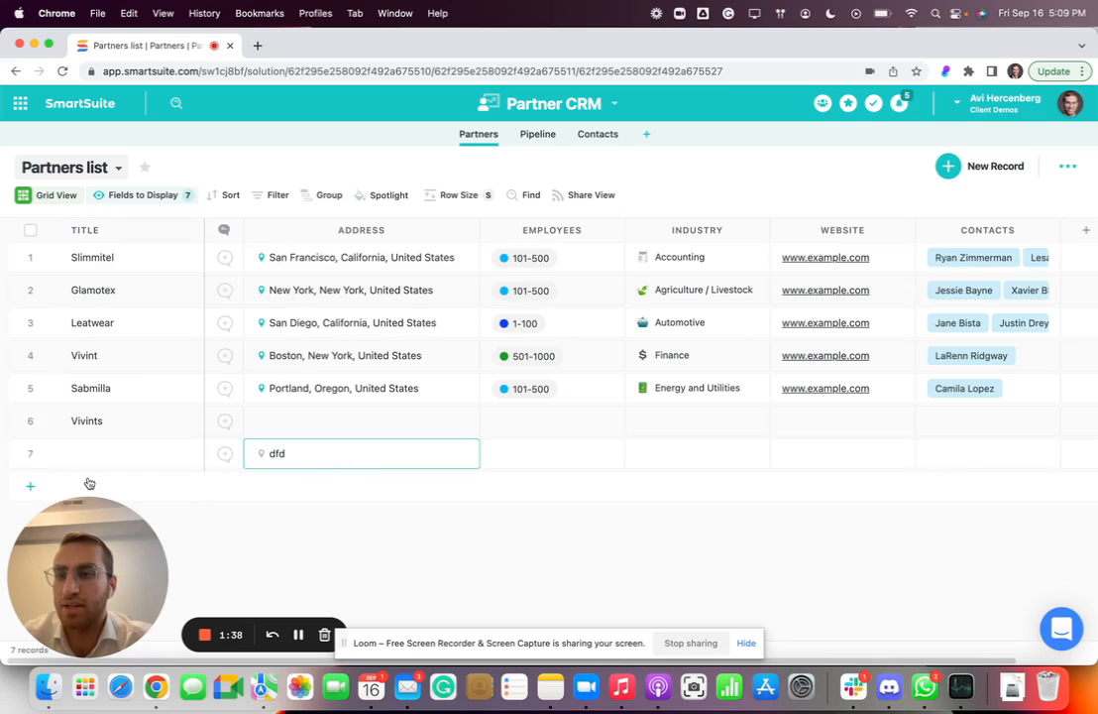
left_click(29, 486)
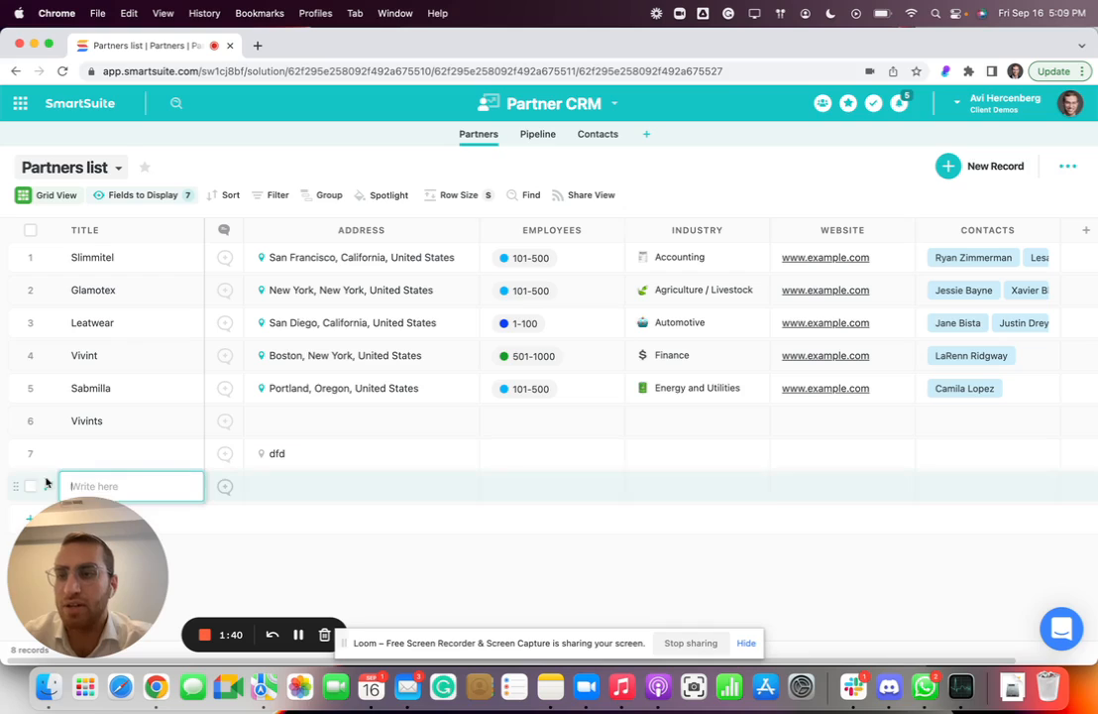
type("dsf")
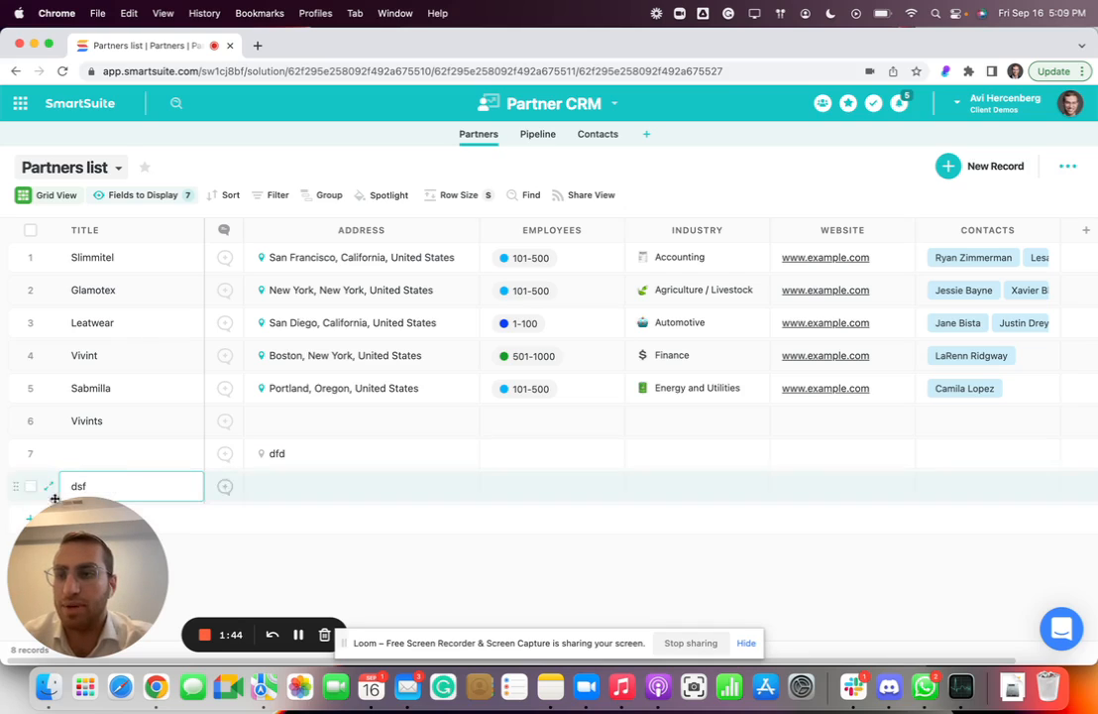
left_click_drag(62, 537, 192, 537)
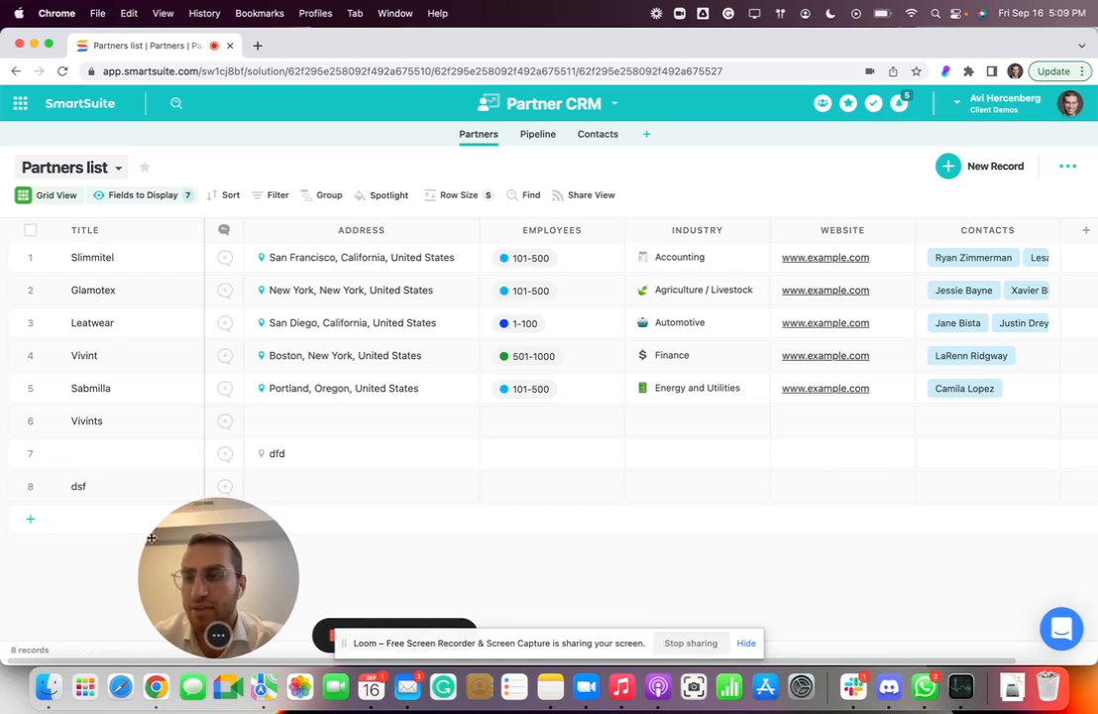
Try twice to add a new partner record without a title, and discard the blank entry.
left_click(30, 519)
left_click(68, 578)
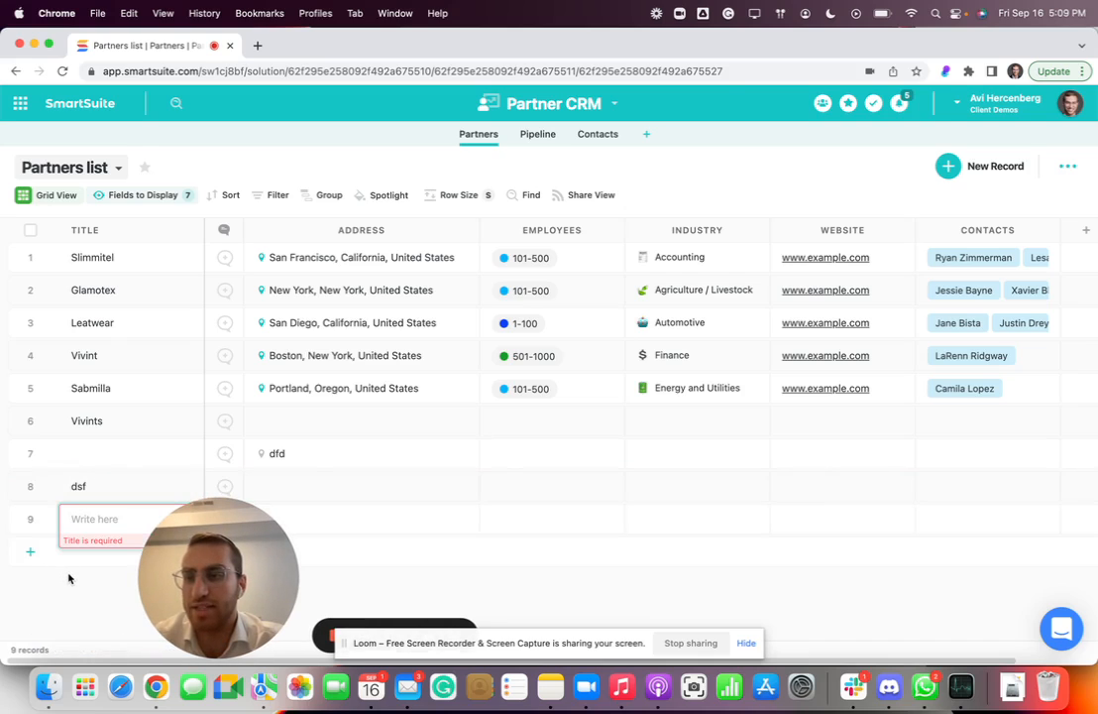
left_click_drag(159, 585, 355, 584)
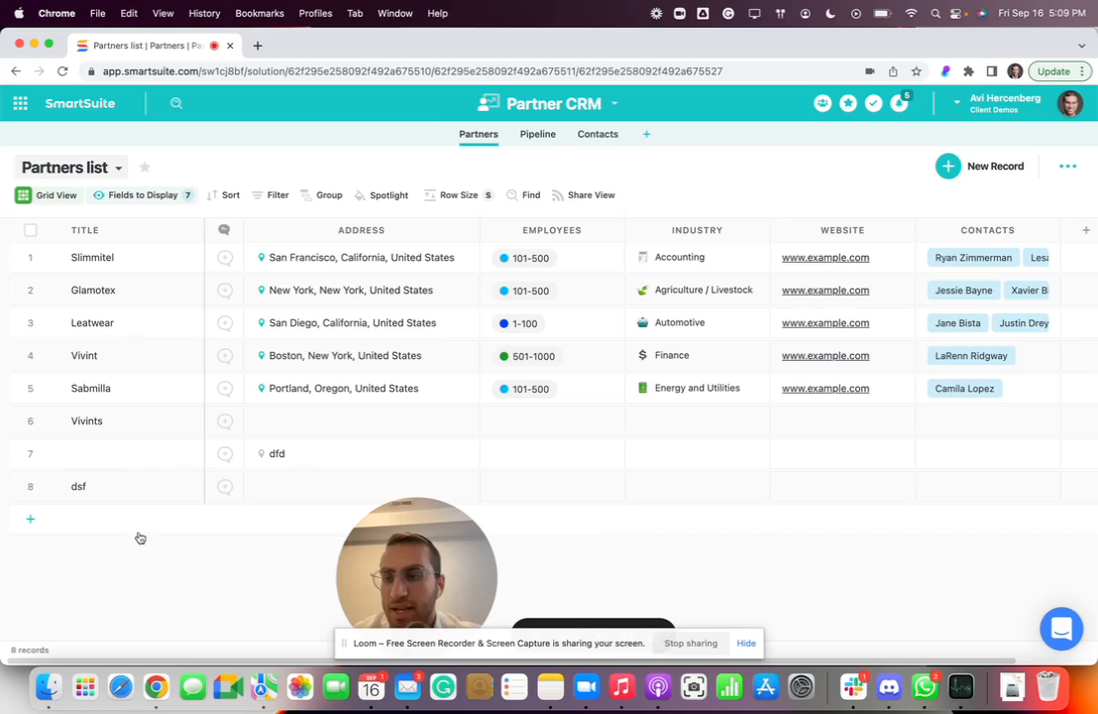
left_click(31, 518)
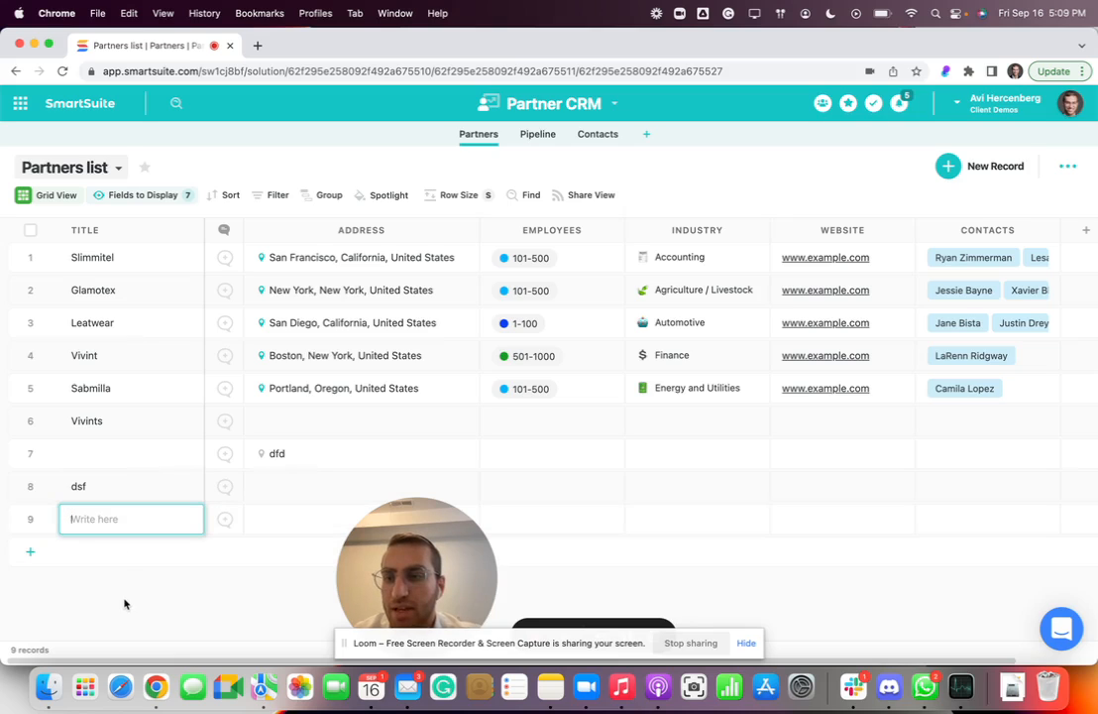
left_click(274, 528)
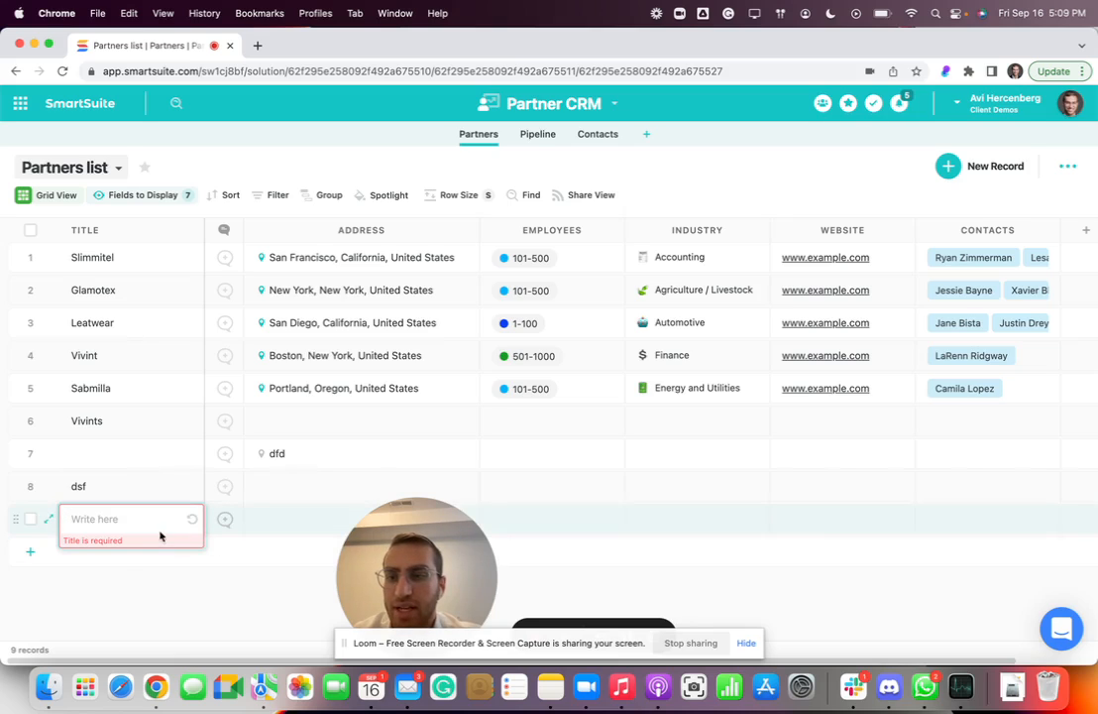
left_click(190, 522)
left_click_drag(424, 580, 104, 579)
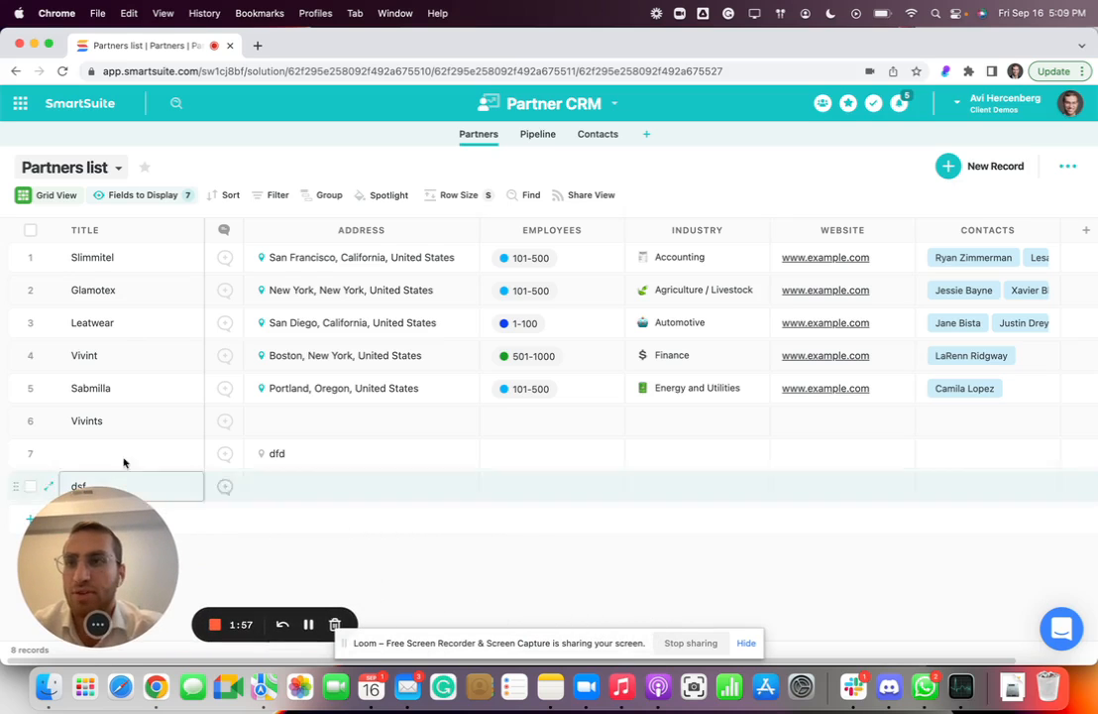
Review the Title field's type and entry options again and close the settings without updating.
left_click(139, 230)
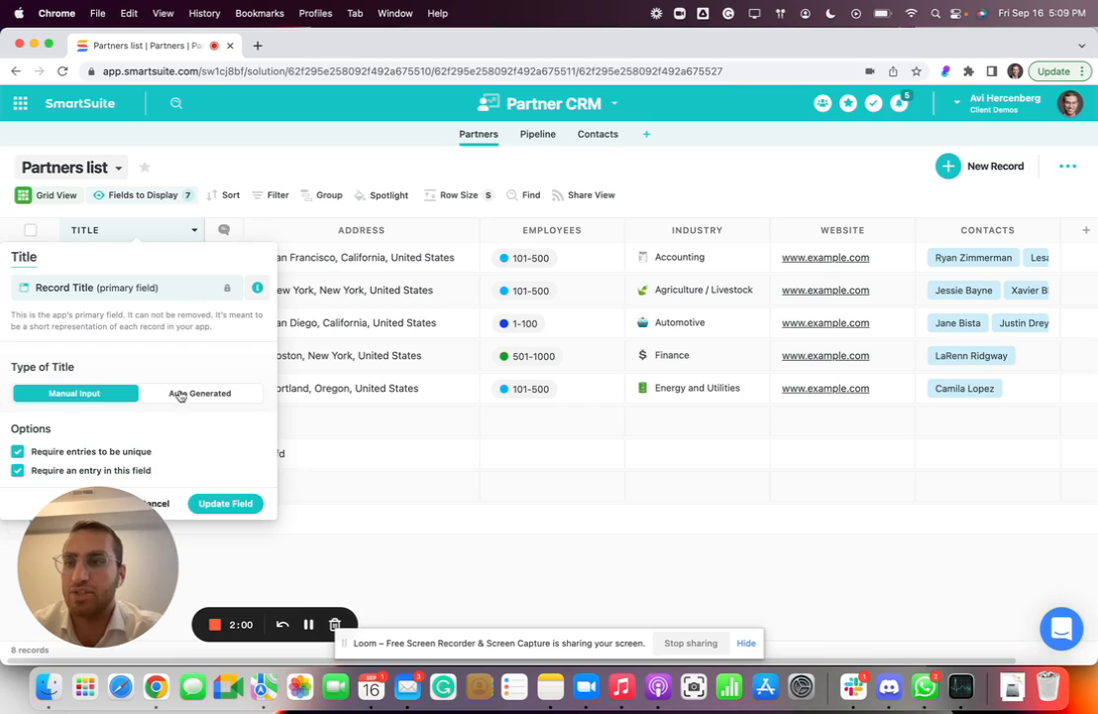
left_click_drag(116, 514, 711, 425)
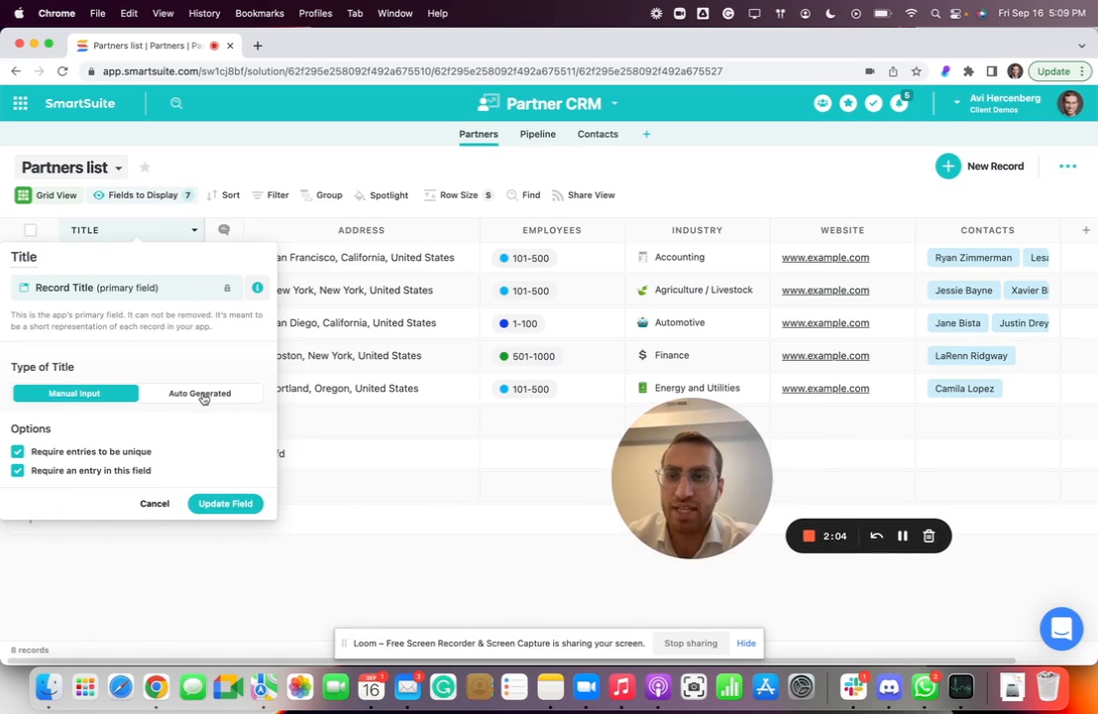
left_click(154, 503)
Enter "dsfsadf" as the title of the untitled record with the address "dfd".
left_click(84, 455)
type("dsf")
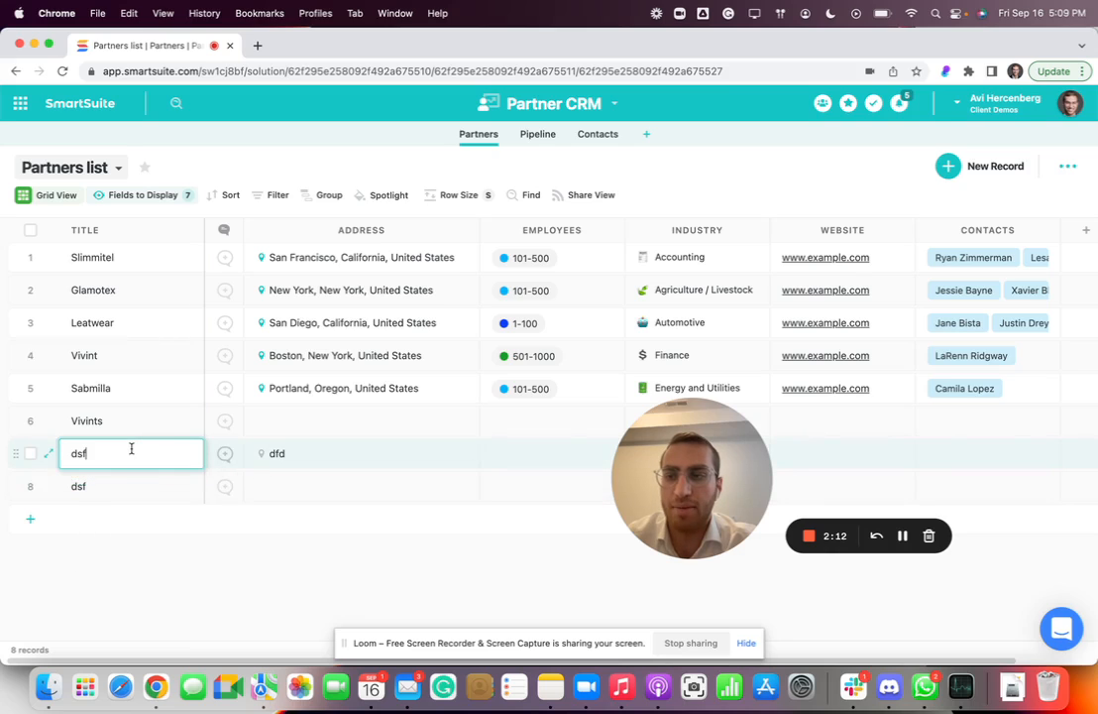
type("sadf")
key("Return")
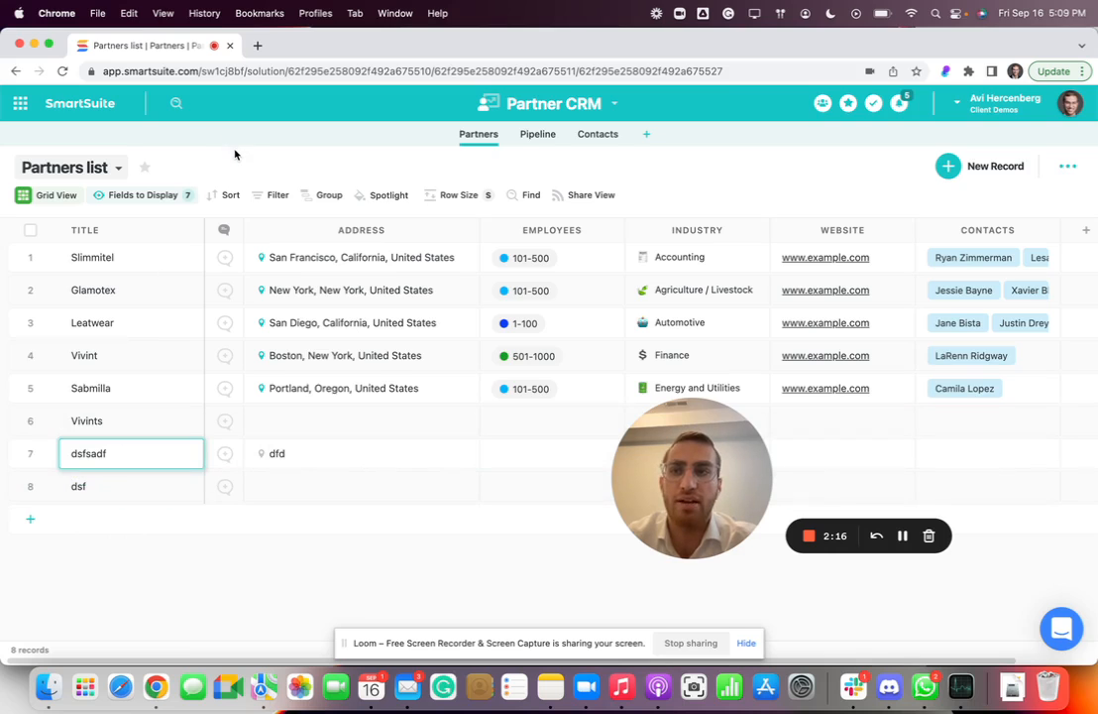
left_click(110, 252)
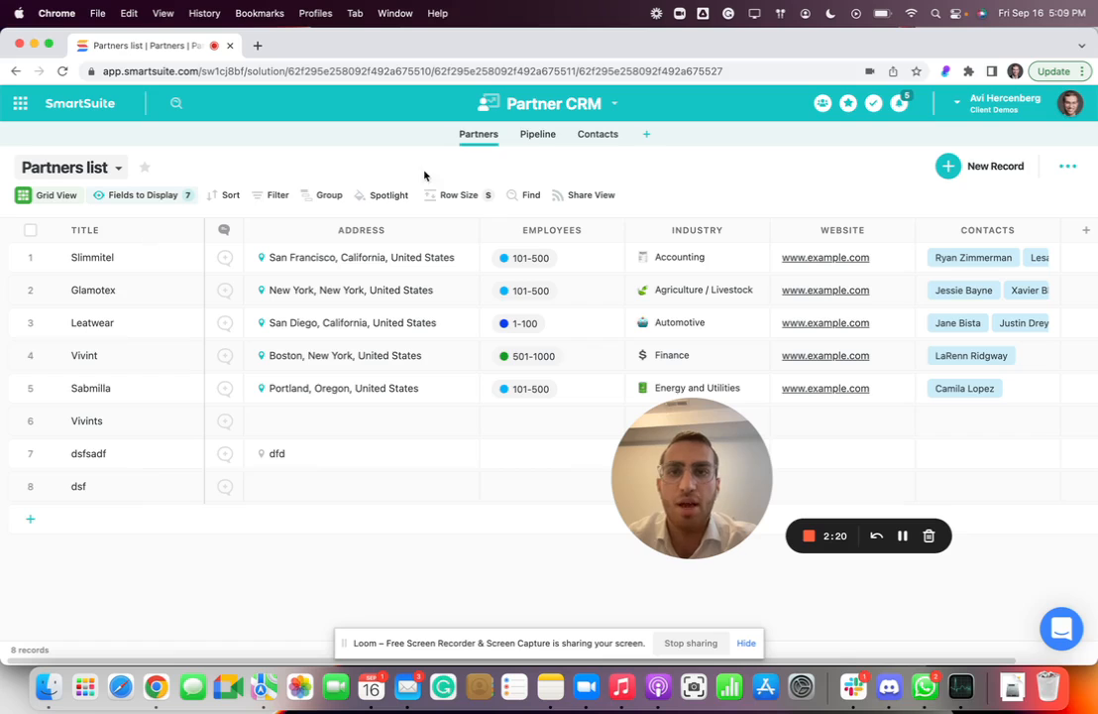
Switch to the Pipeline app and review its Title field's type and entry options, closing the settings without updating.
left_click(535, 135)
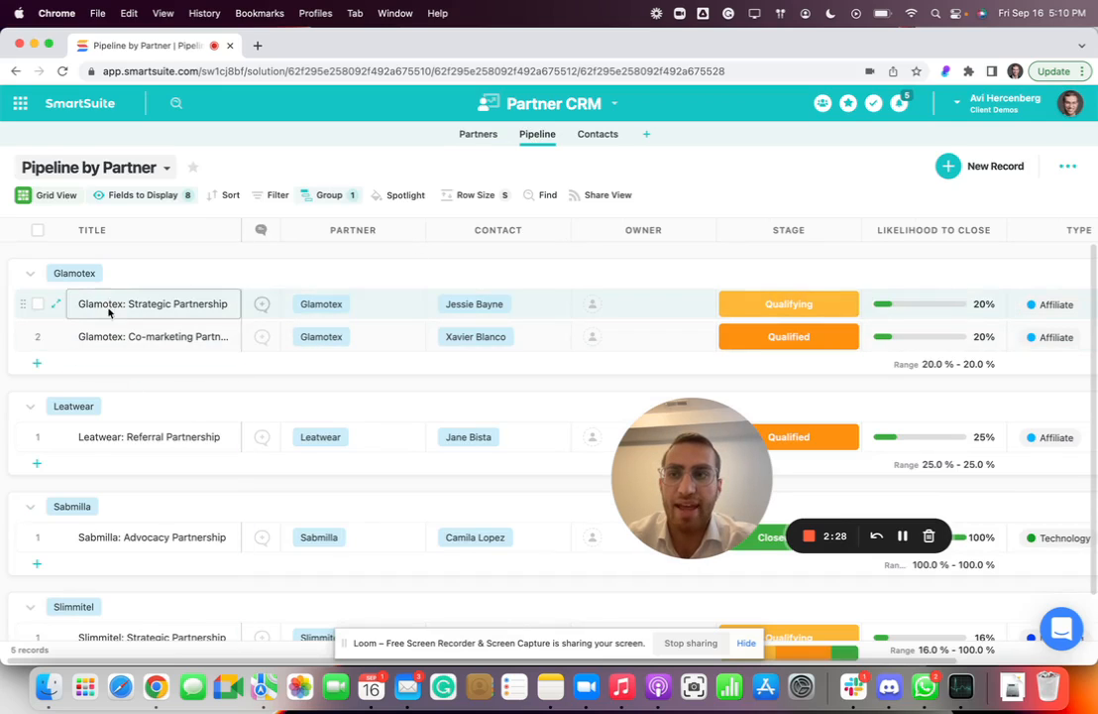
left_click(125, 224)
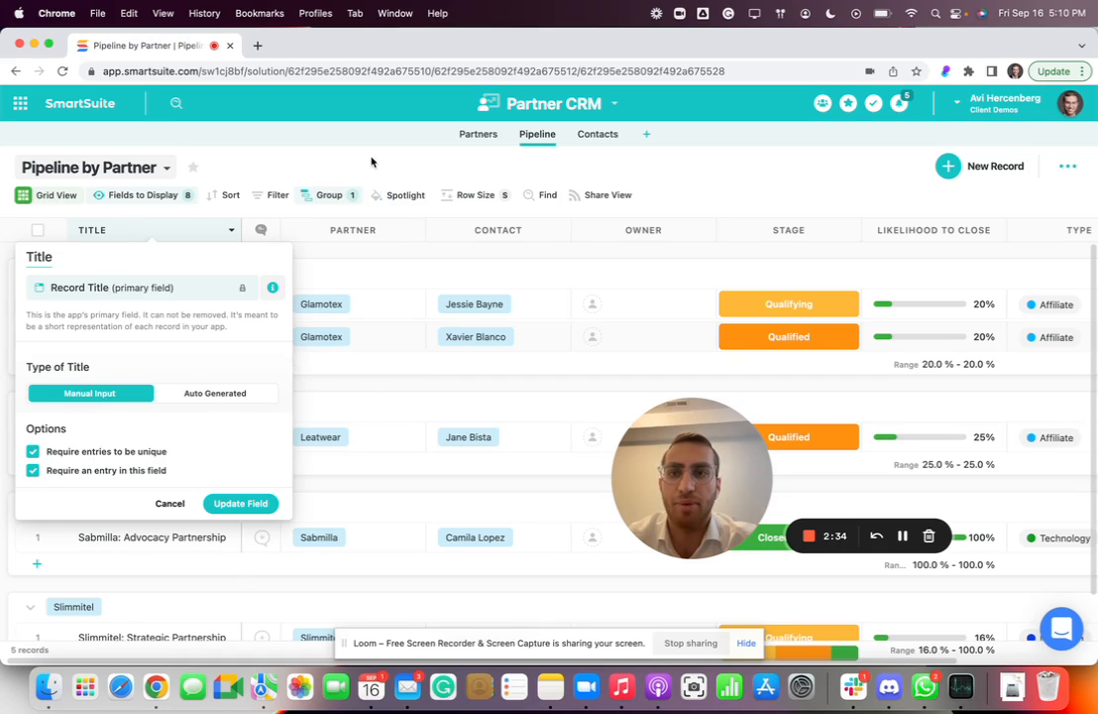
left_click(319, 181)
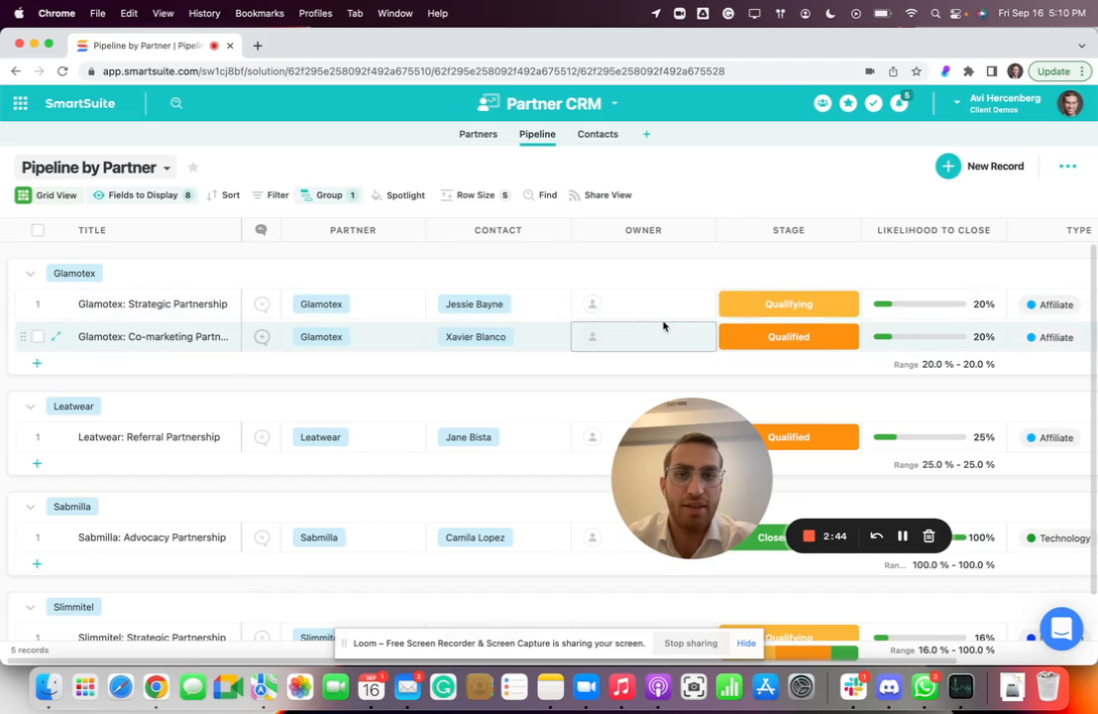
Change the Pipeline Title field's type to Auto Generated and accept the conversion warning.
scroll(662, 319, "right", 2)
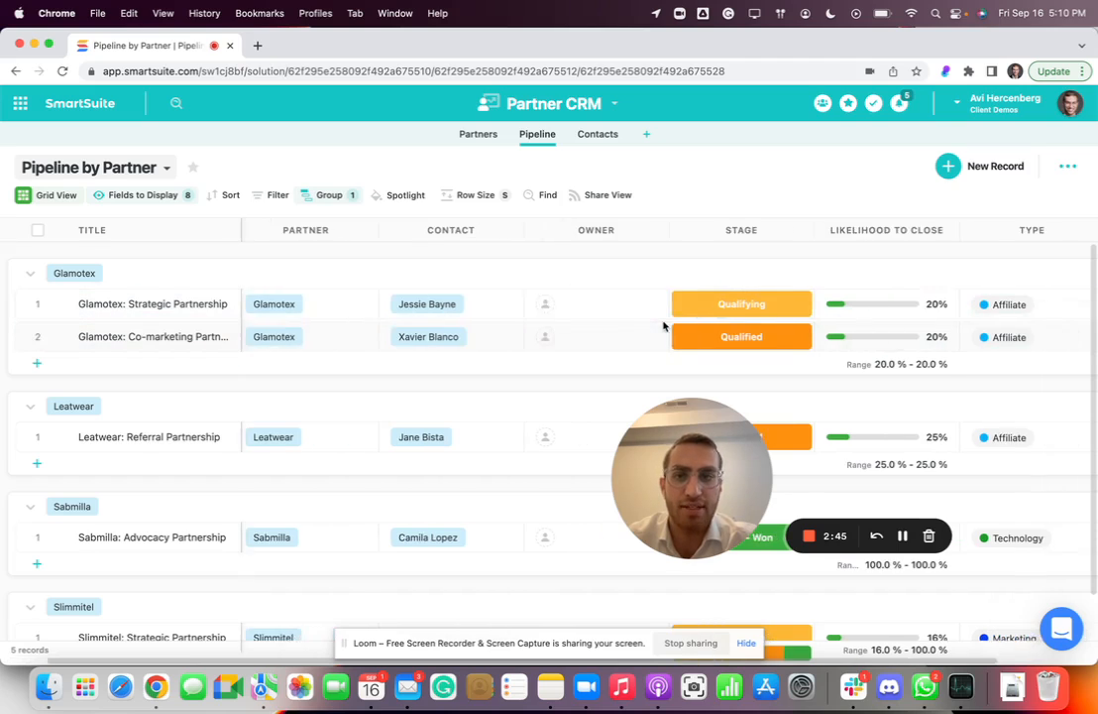
left_click(173, 234)
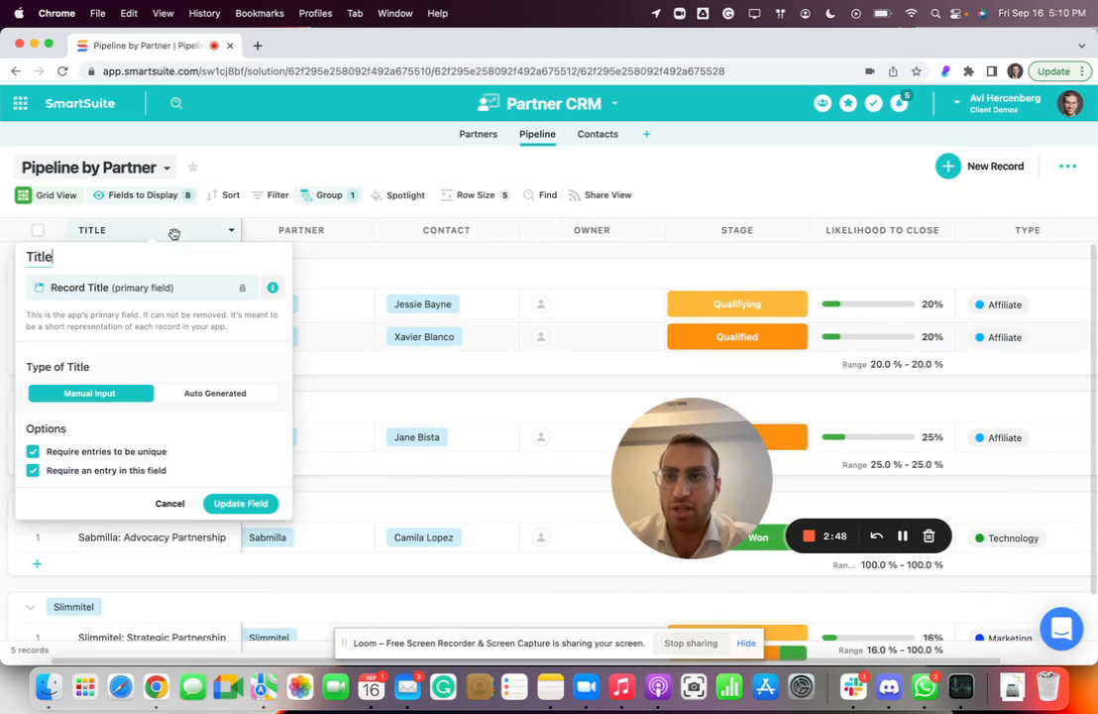
left_click(205, 400)
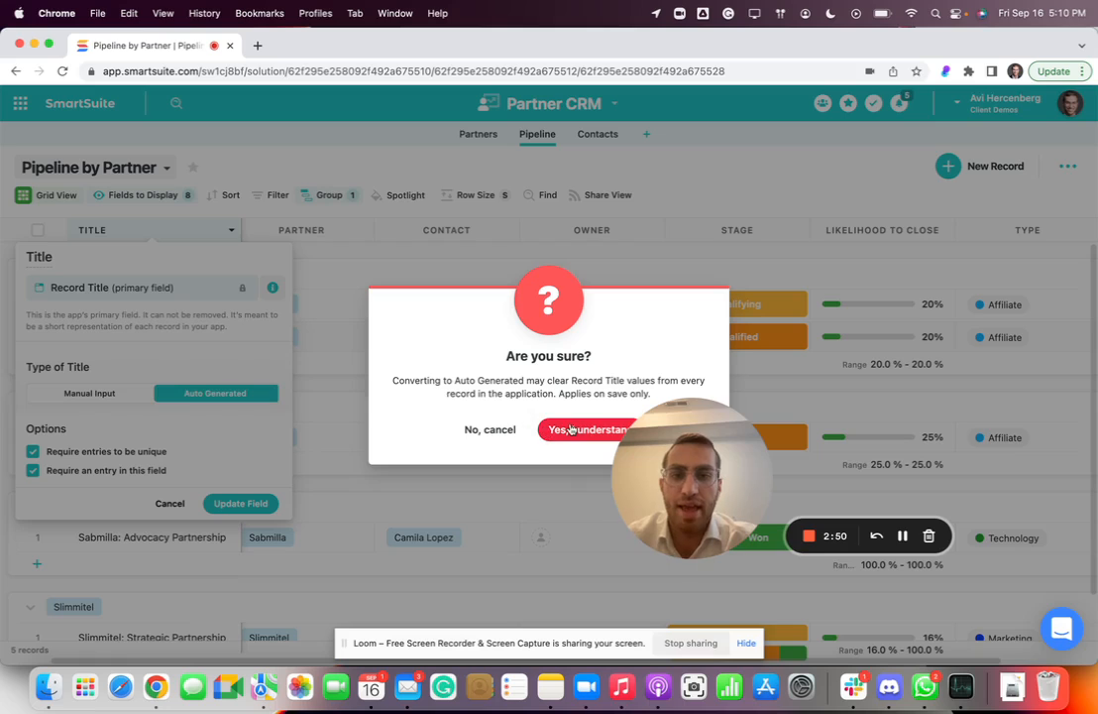
left_click_drag(767, 465, 691, 530)
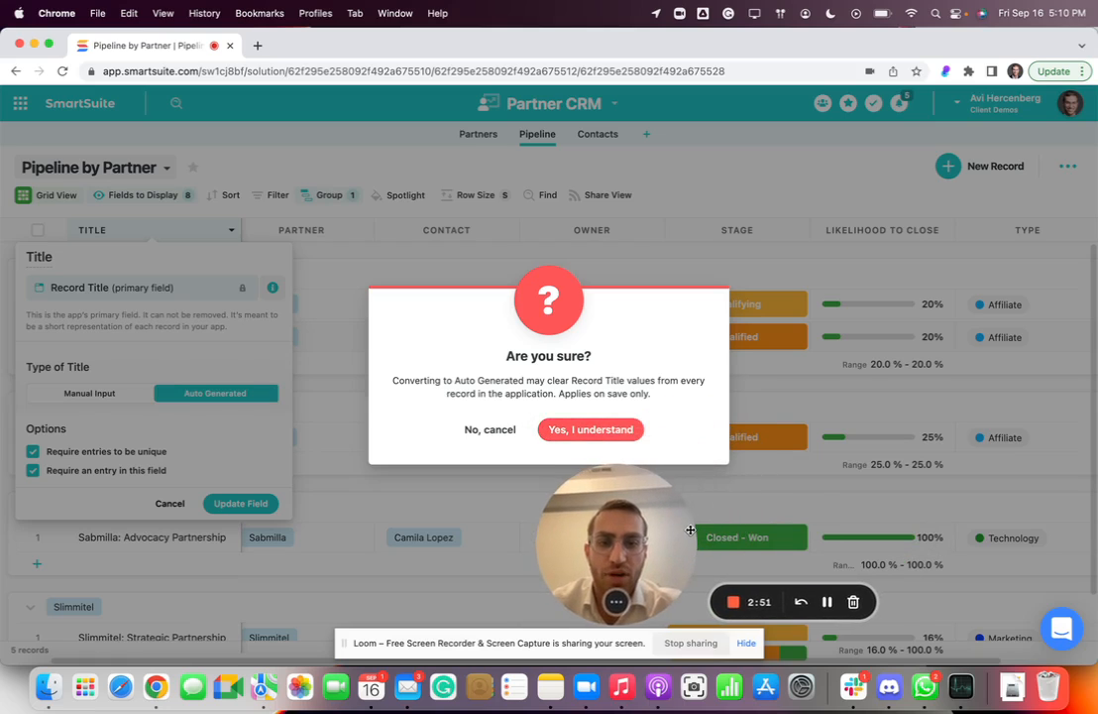
left_click(576, 429)
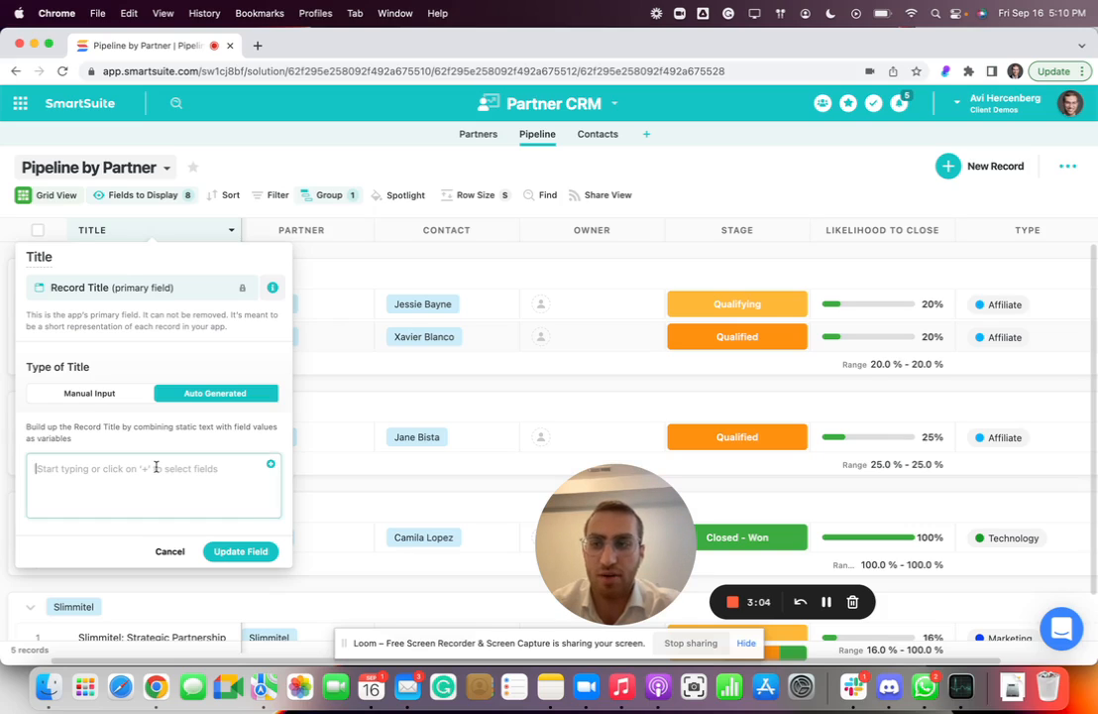
type("D")
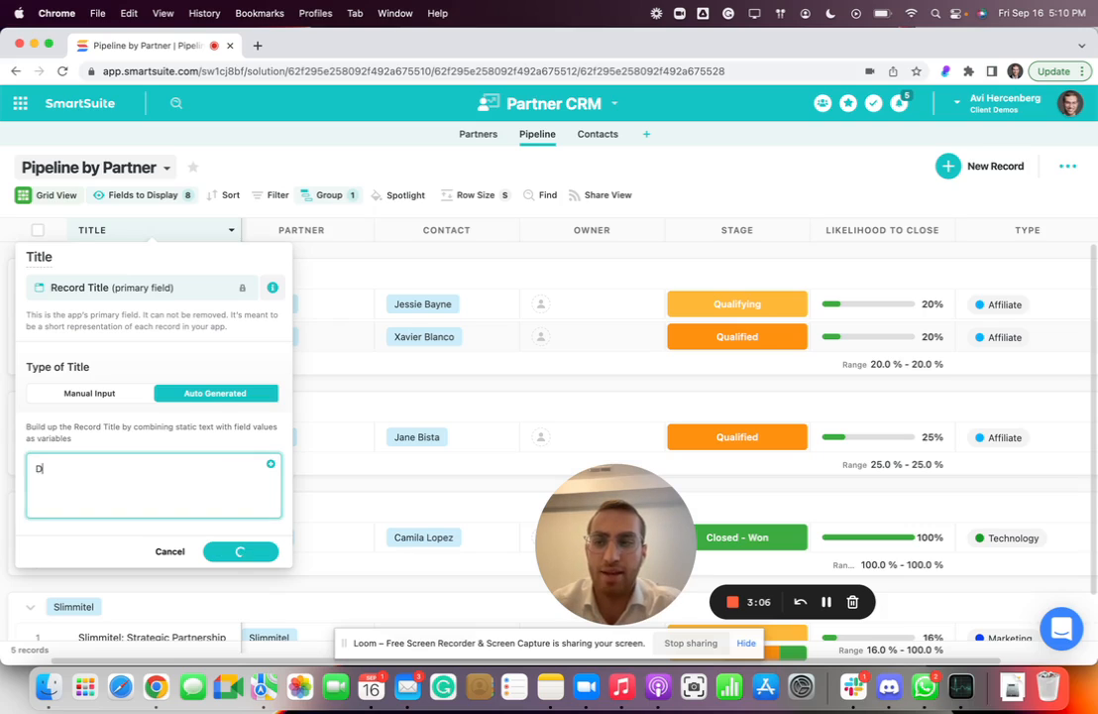
type("E")
key("BackSpace")
key("BackSpace")
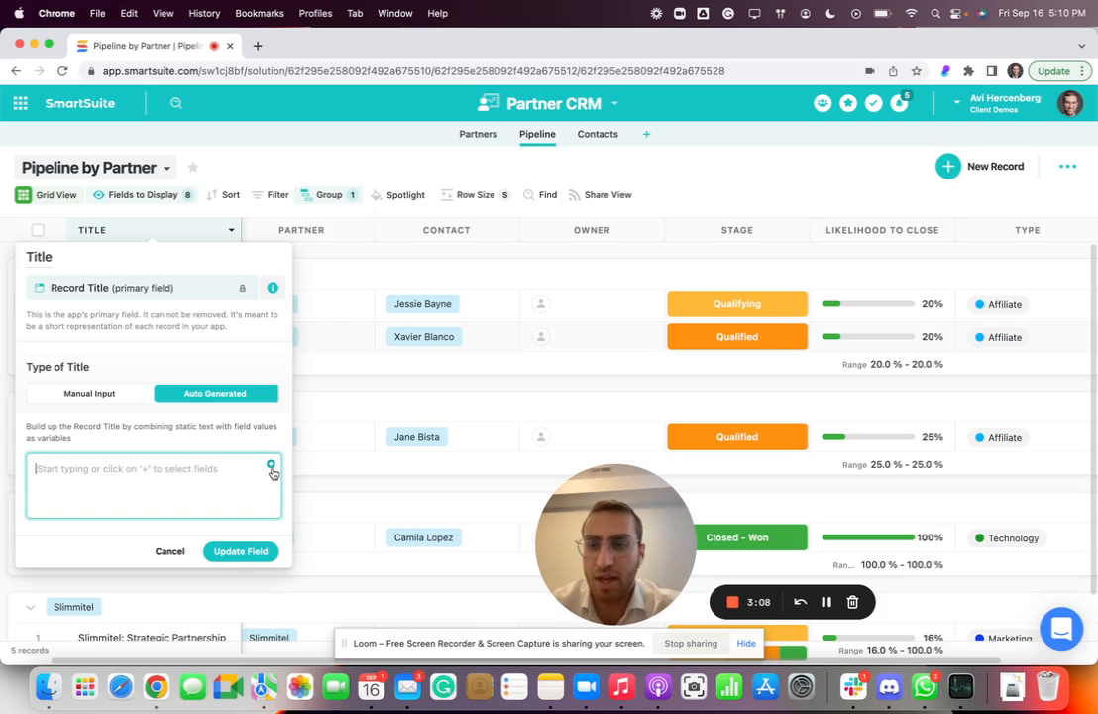
Build the auto-generated title from the Partner field, the text "Deal for" and the Deal Value field, and update the Title field.
left_click(270, 464)
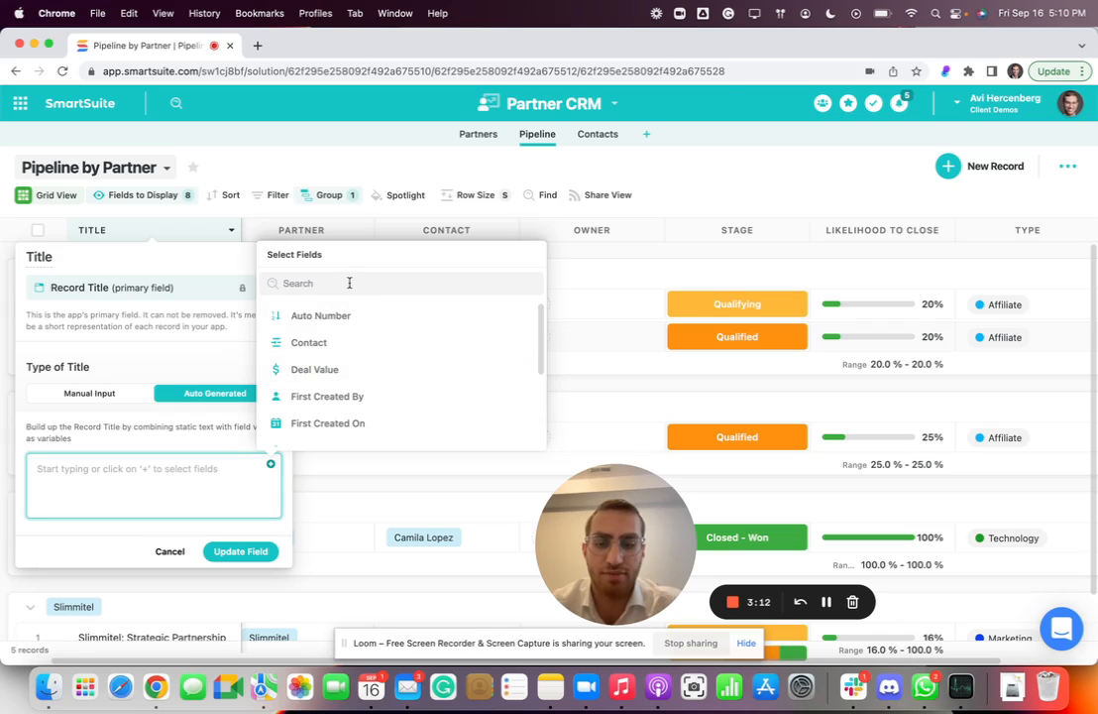
scroll(352, 327, "down", 3)
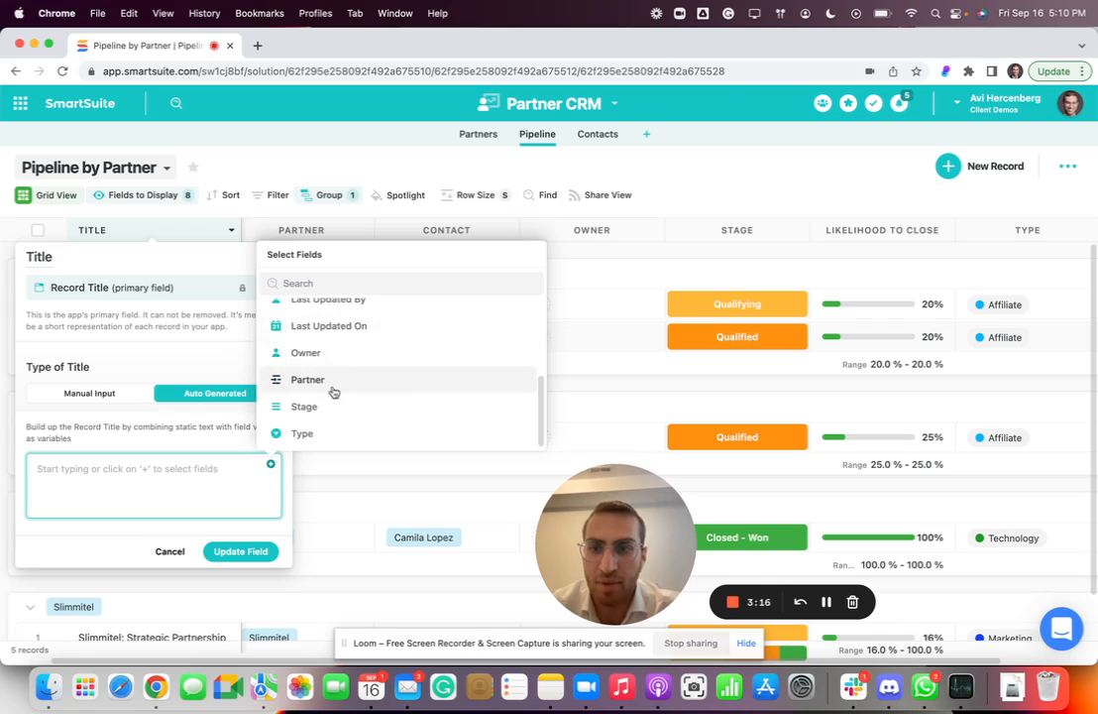
left_click(335, 381)
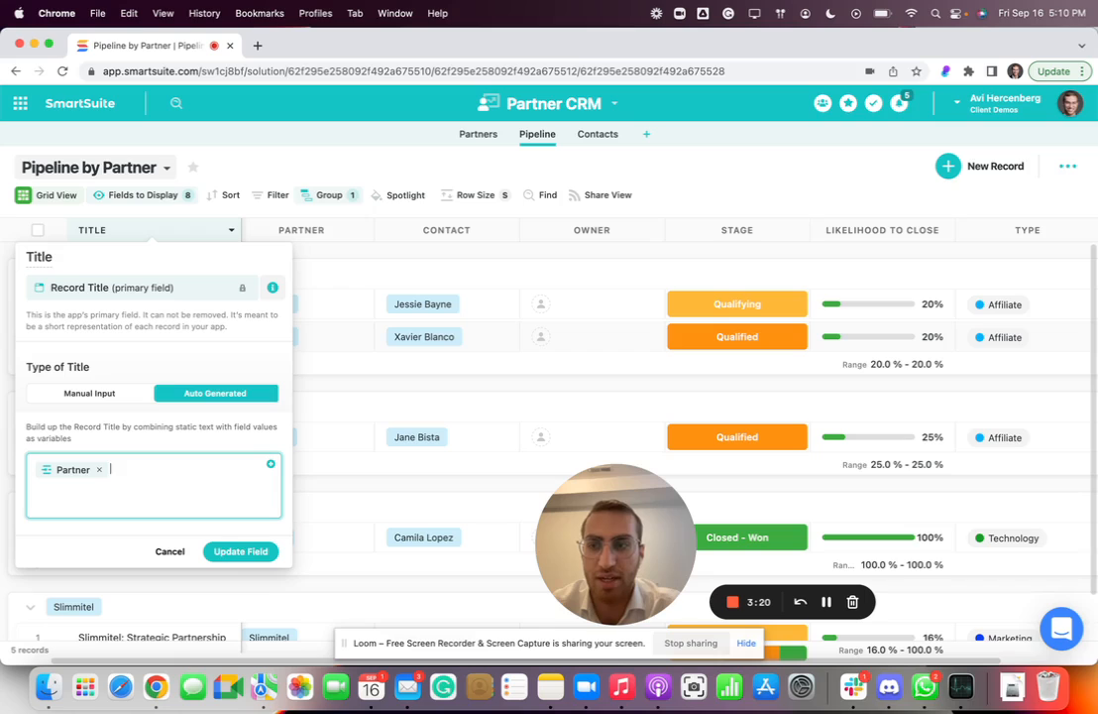
type("Deal for")
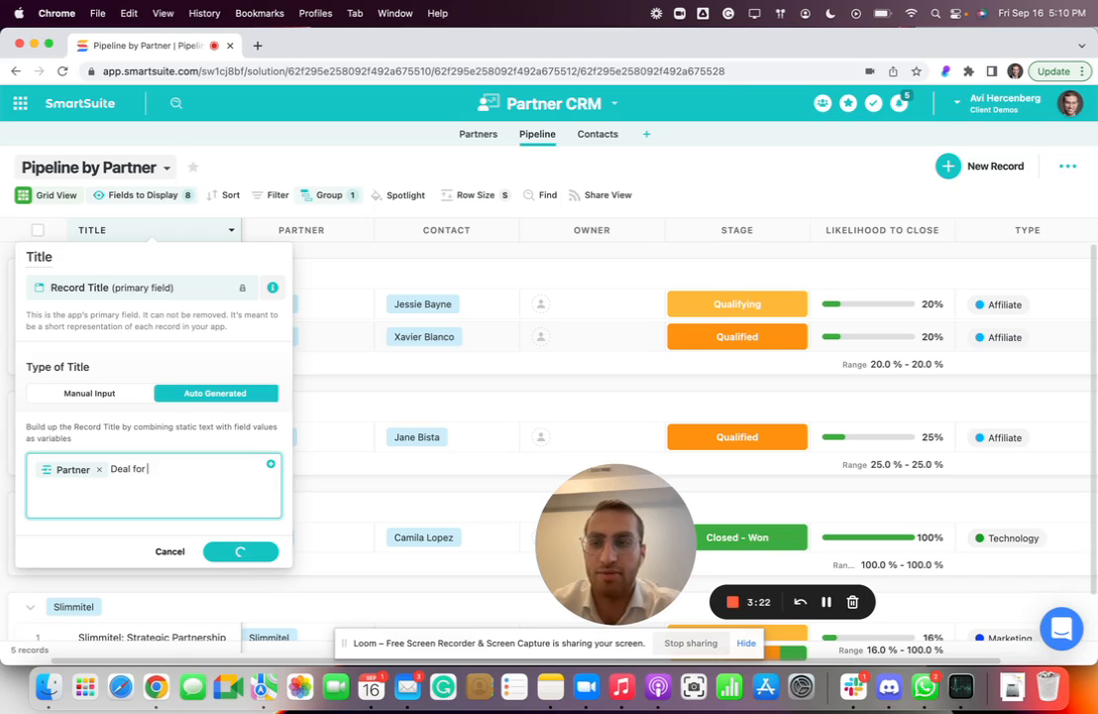
left_click(270, 464)
left_click(342, 370)
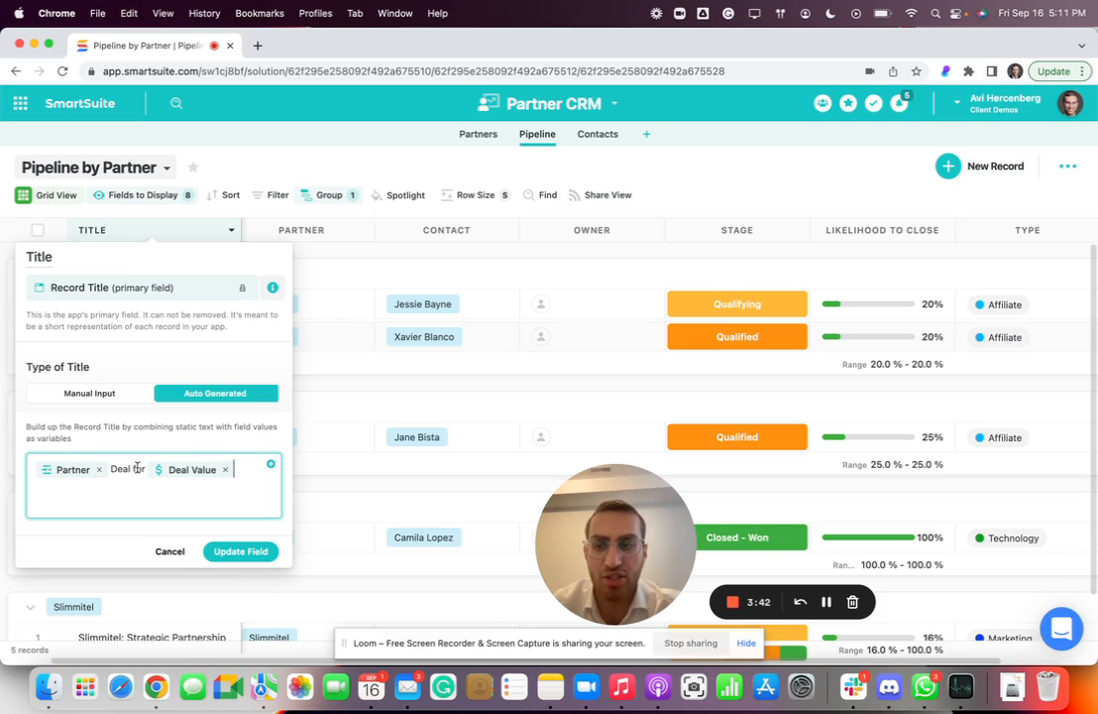
left_click(238, 554)
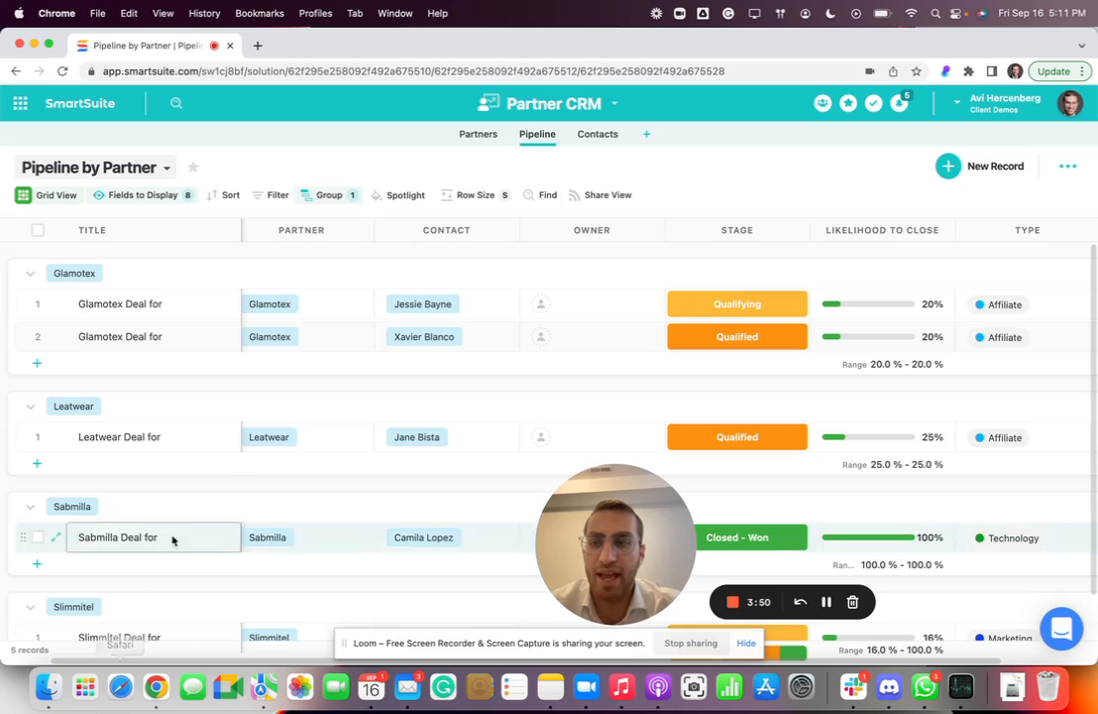
Add the Deal Value field to the fields displayed in the Pipeline by Partner grid.
scroll(203, 400, "down", 2)
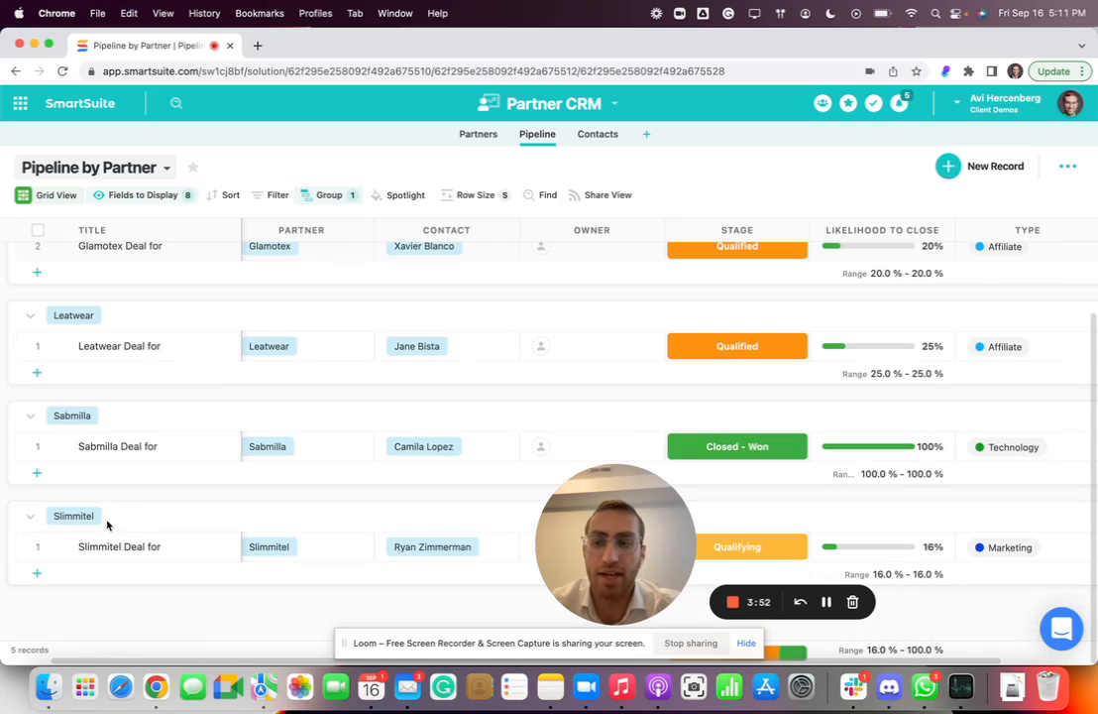
scroll(140, 430, "up", 2)
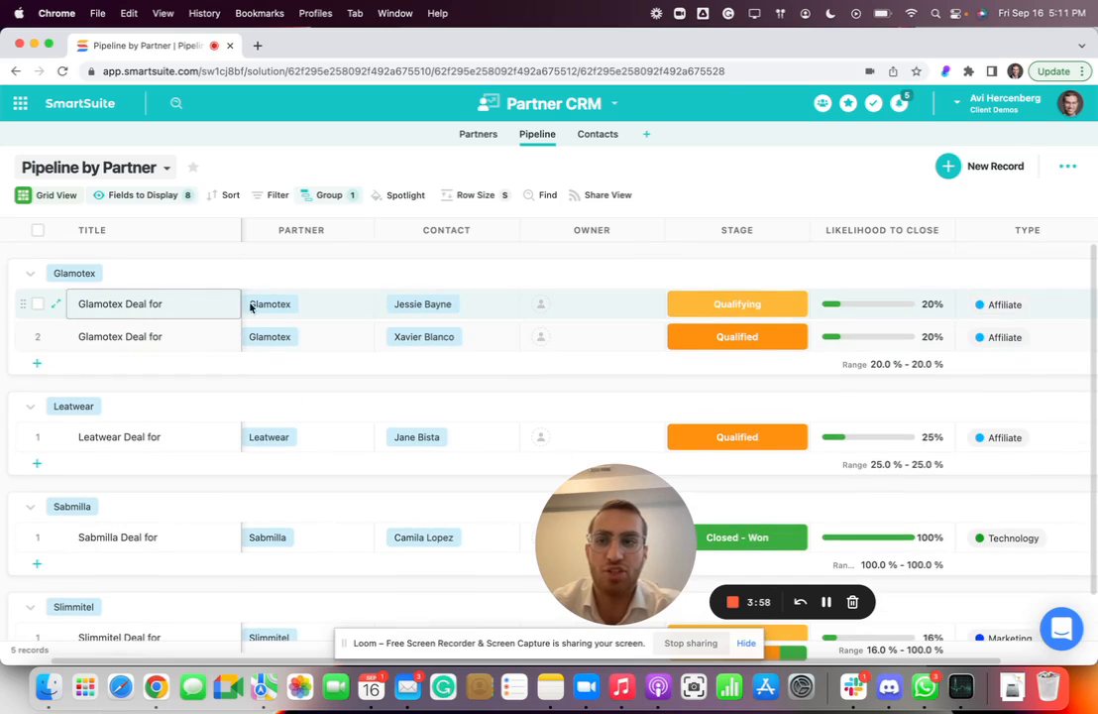
scroll(294, 308, "right", 2)
scroll(295, 309, "left", 4)
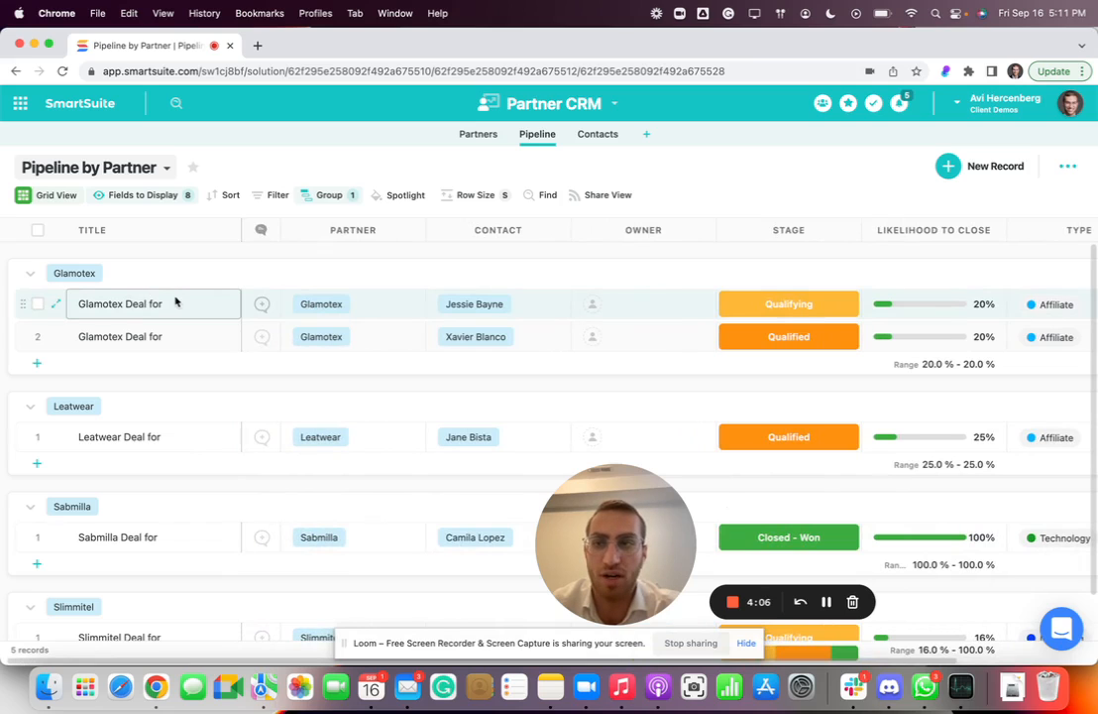
scroll(538, 315, "right", 3)
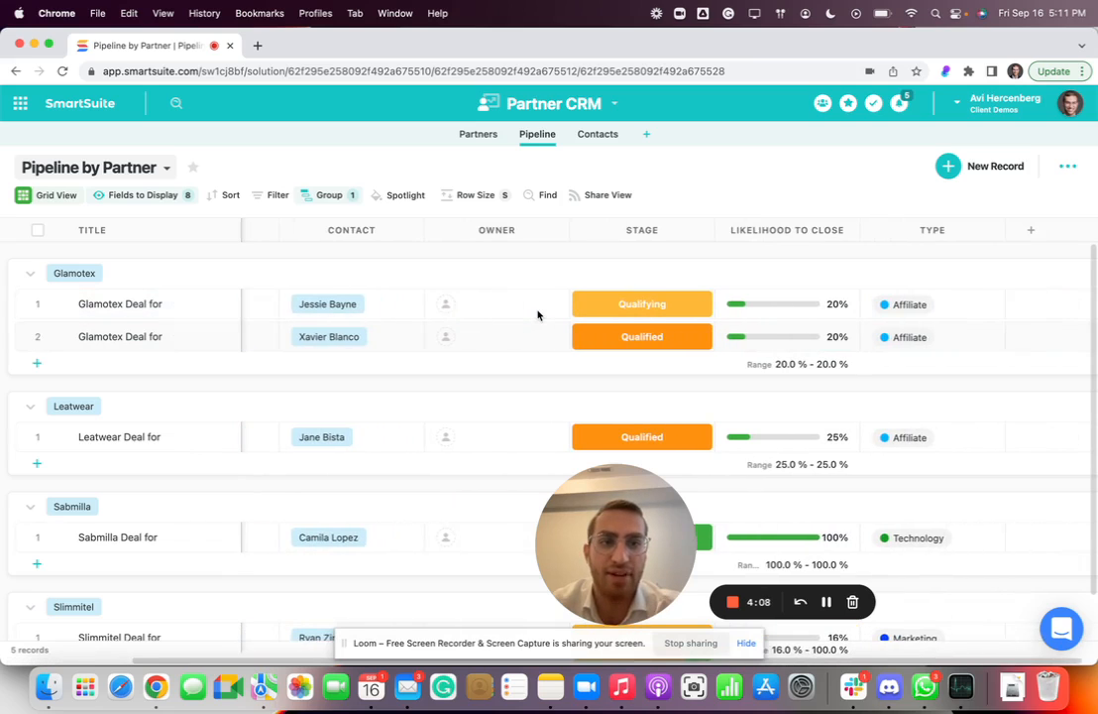
scroll(538, 315, "right", 1)
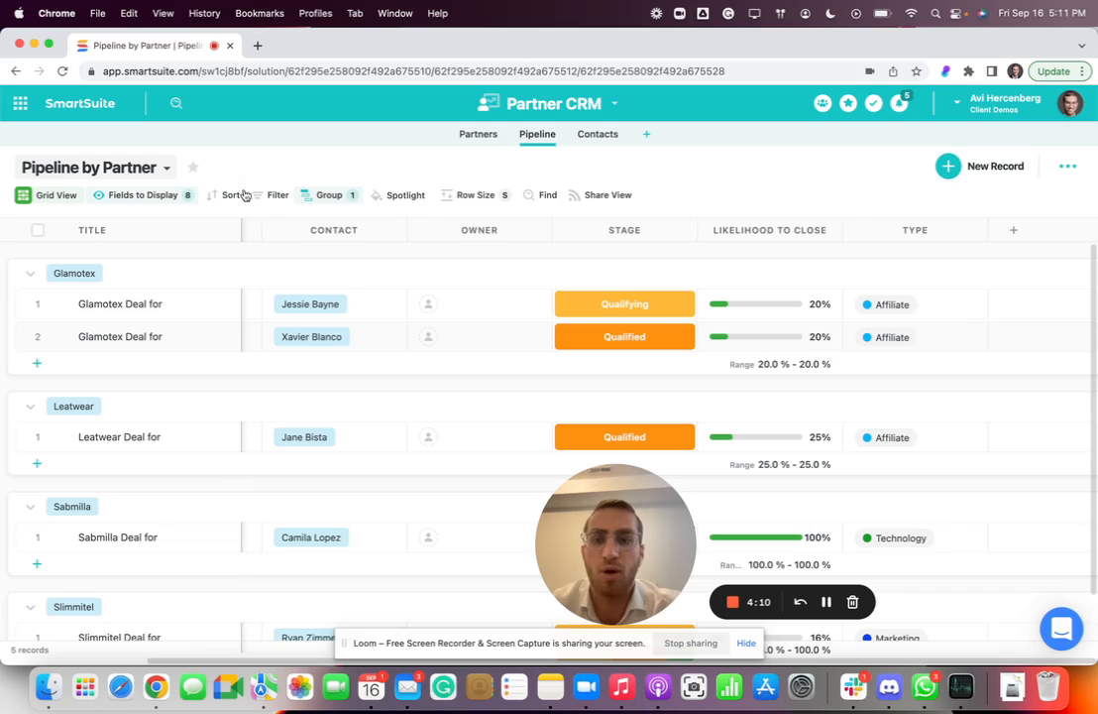
left_click(150, 201)
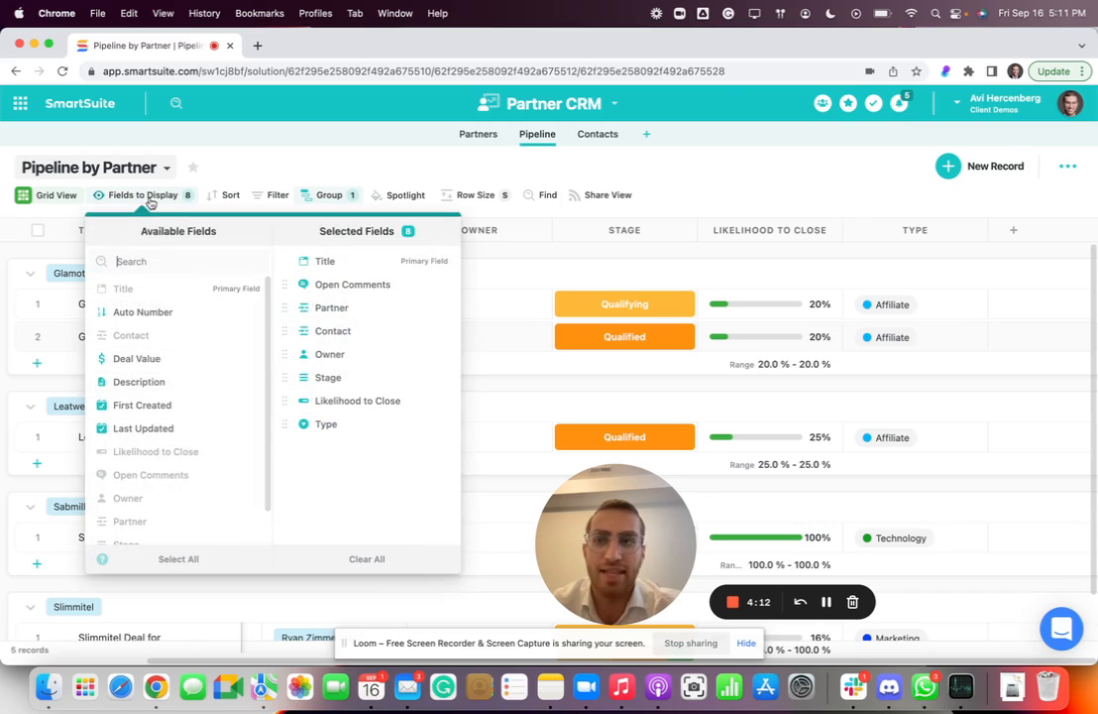
left_click(159, 359)
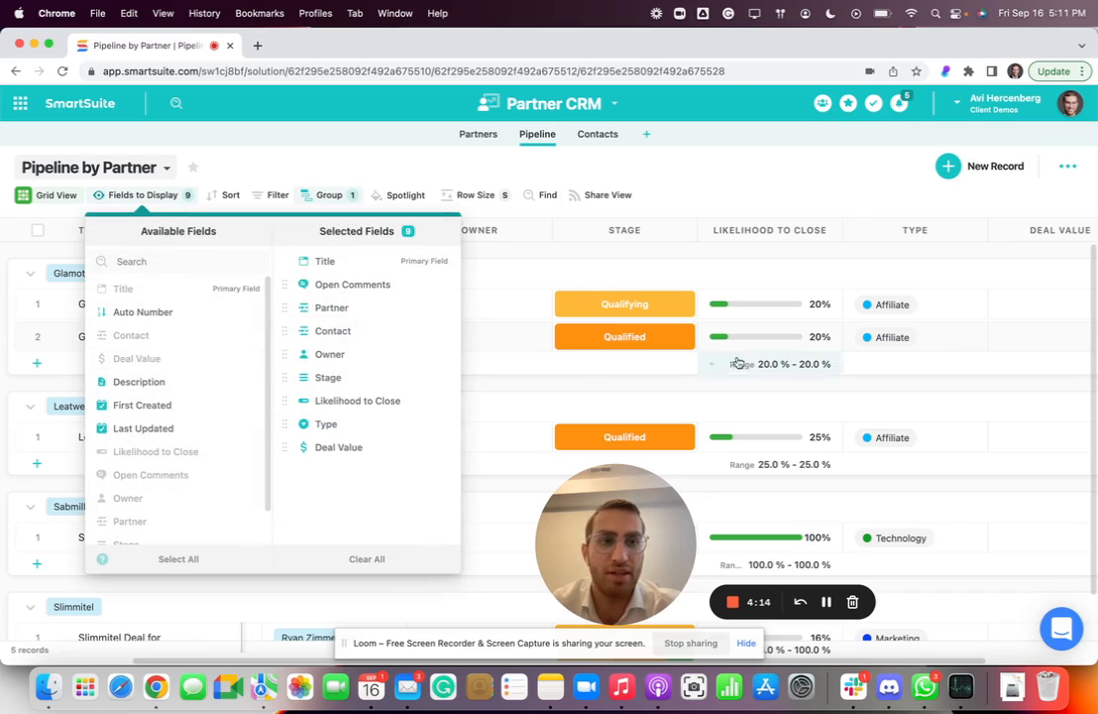
left_click(1037, 236)
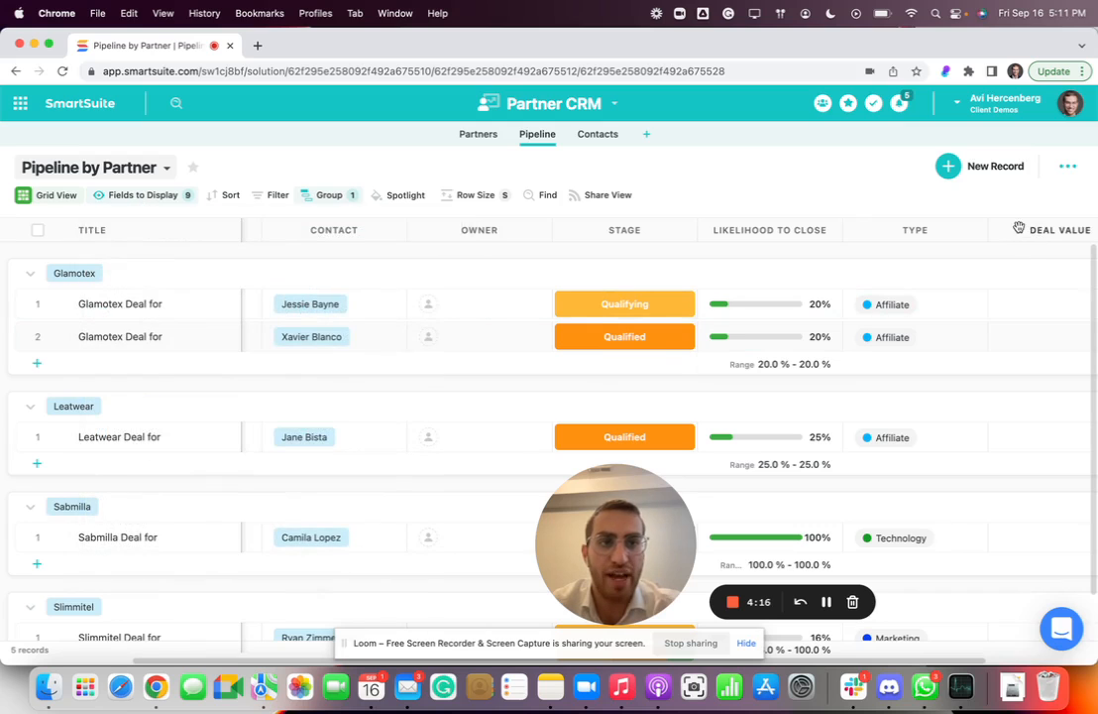
Move the Deal Value column between the Contact and Owner columns.
left_click(540, 103)
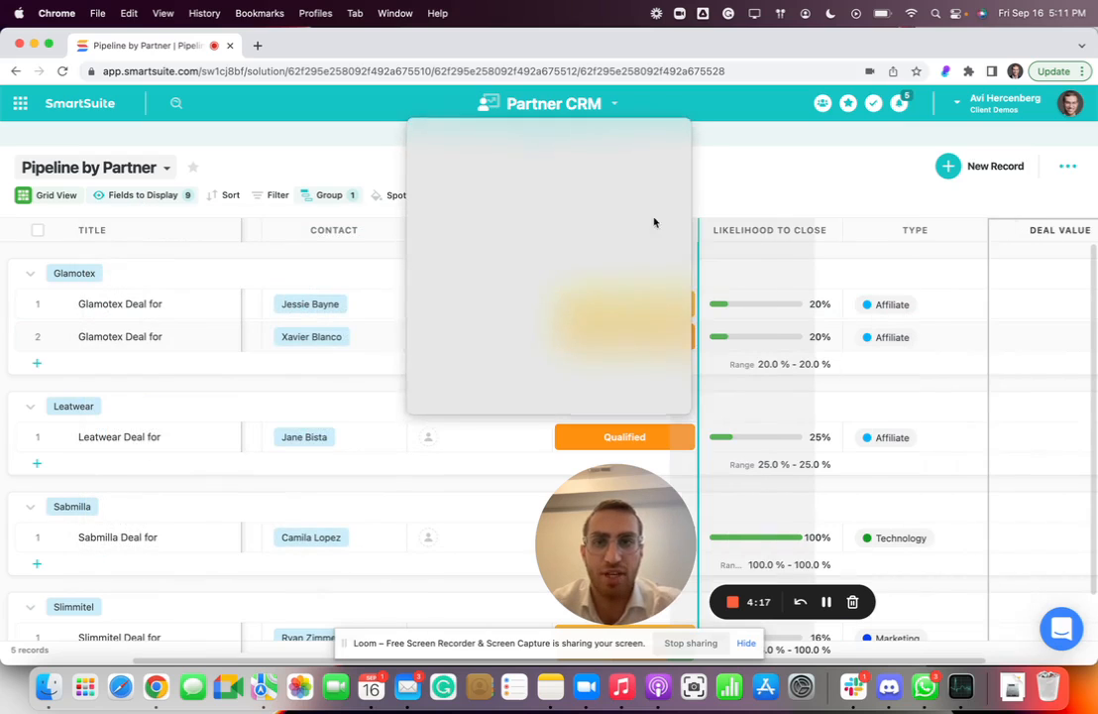
left_click(358, 214)
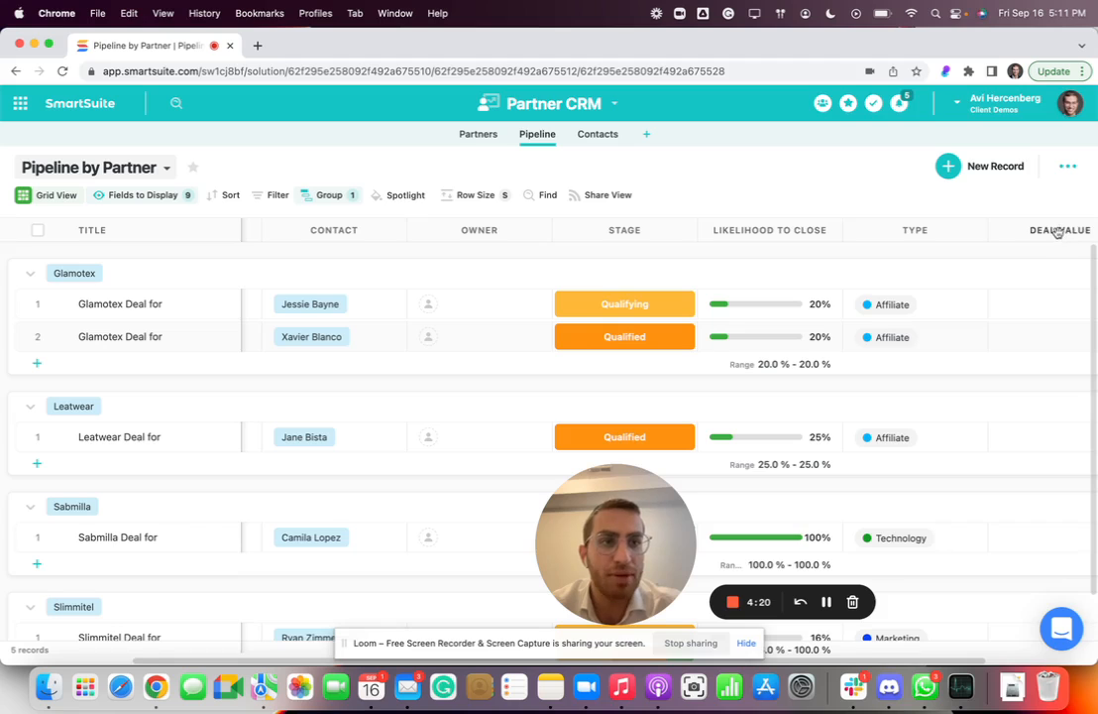
left_click_drag(1058, 231, 444, 176)
Set the deal values of the first and second Glamotex records to 1000 and 6000 USD.
left_click(452, 303)
left_click(452, 304)
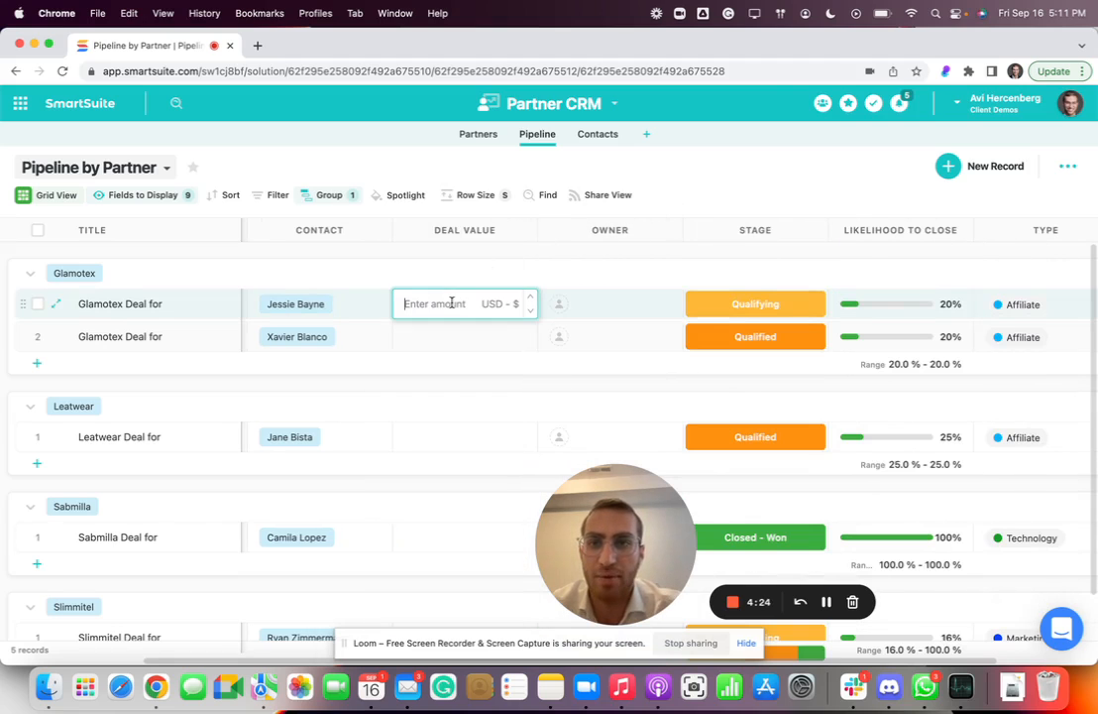
type("1000")
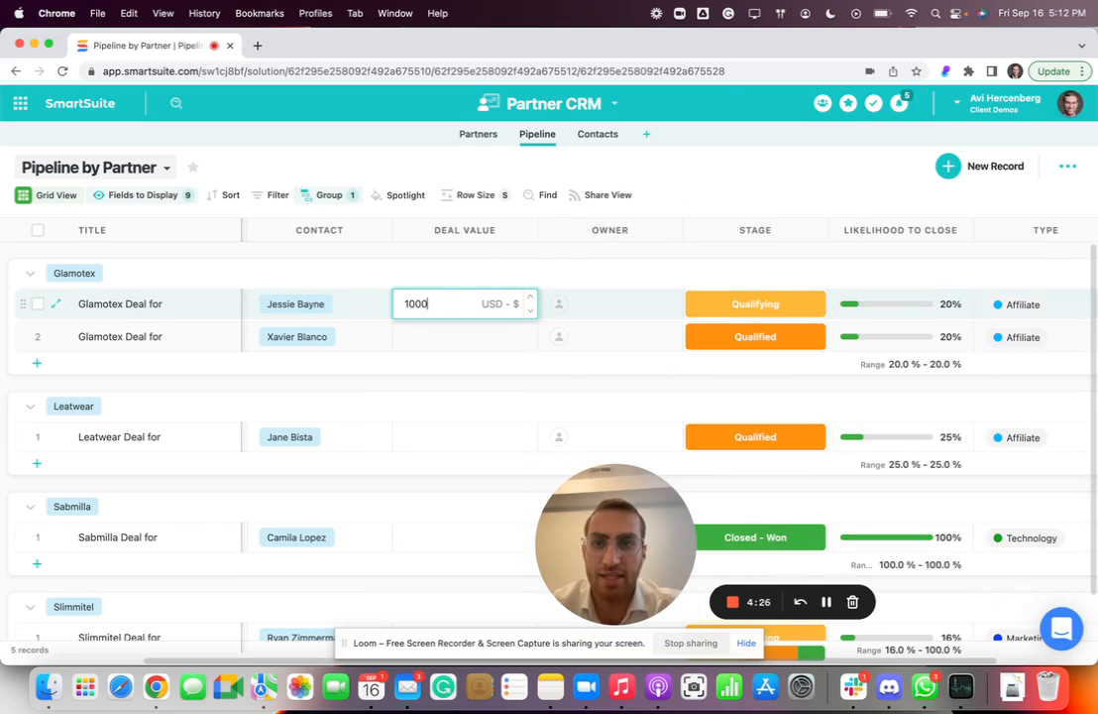
left_click(436, 336)
left_click(437, 333)
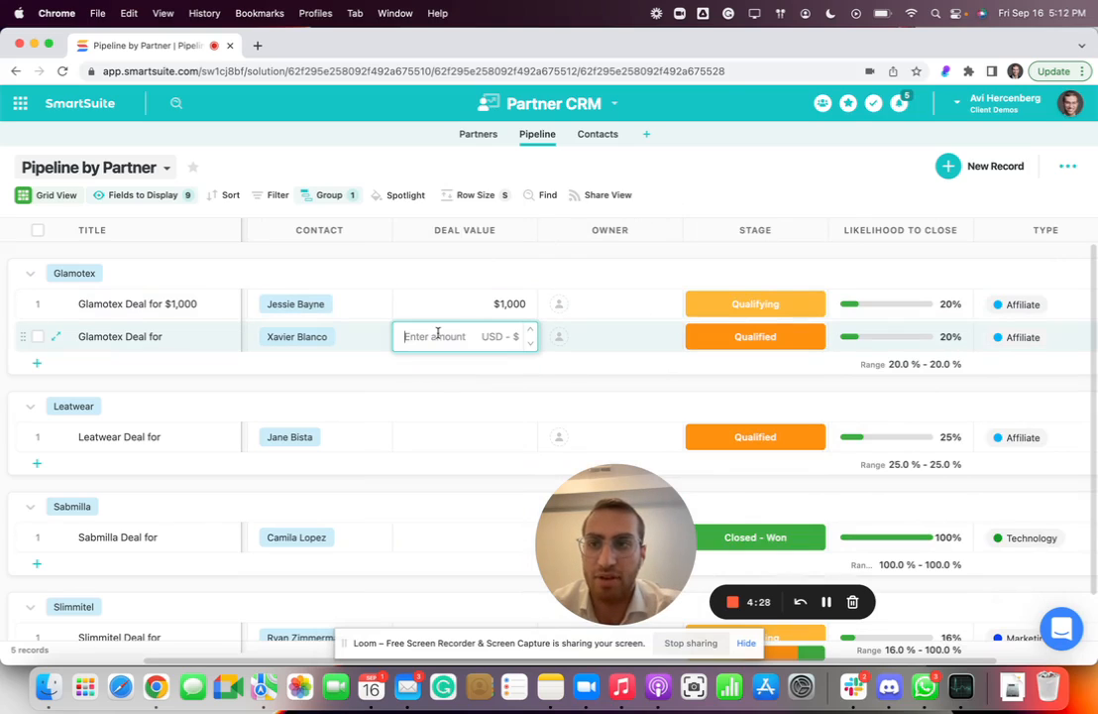
type("6000")
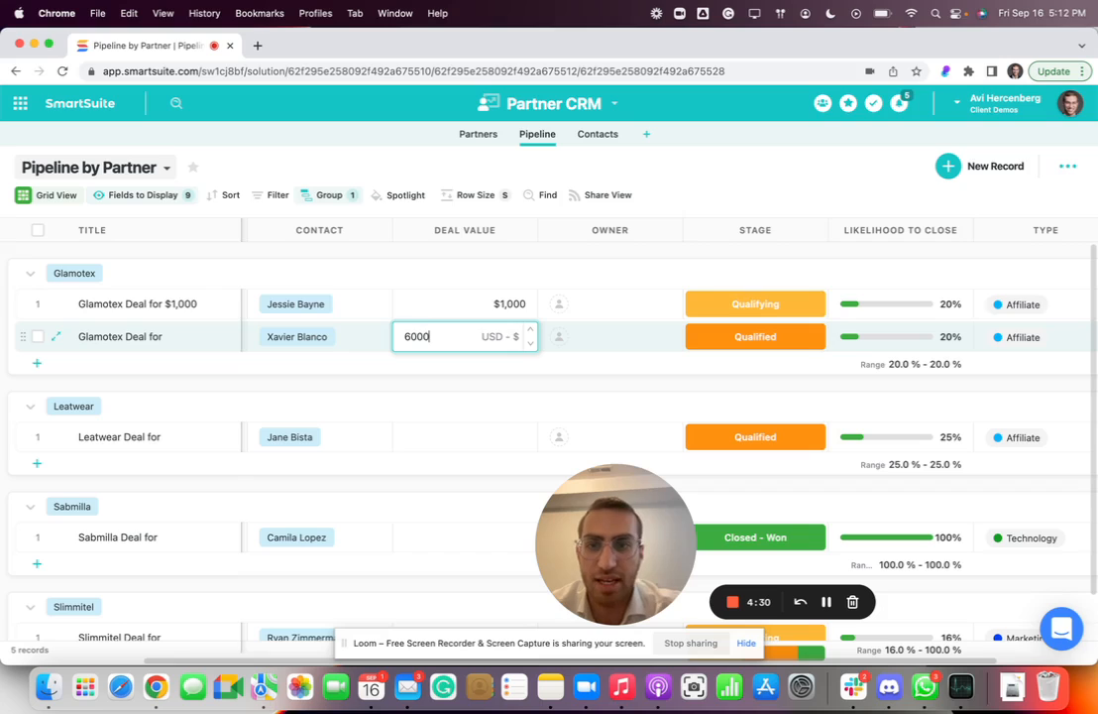
Set the Leatwear record's deal value to 2000 USD.
left_click(438, 437)
type("2")
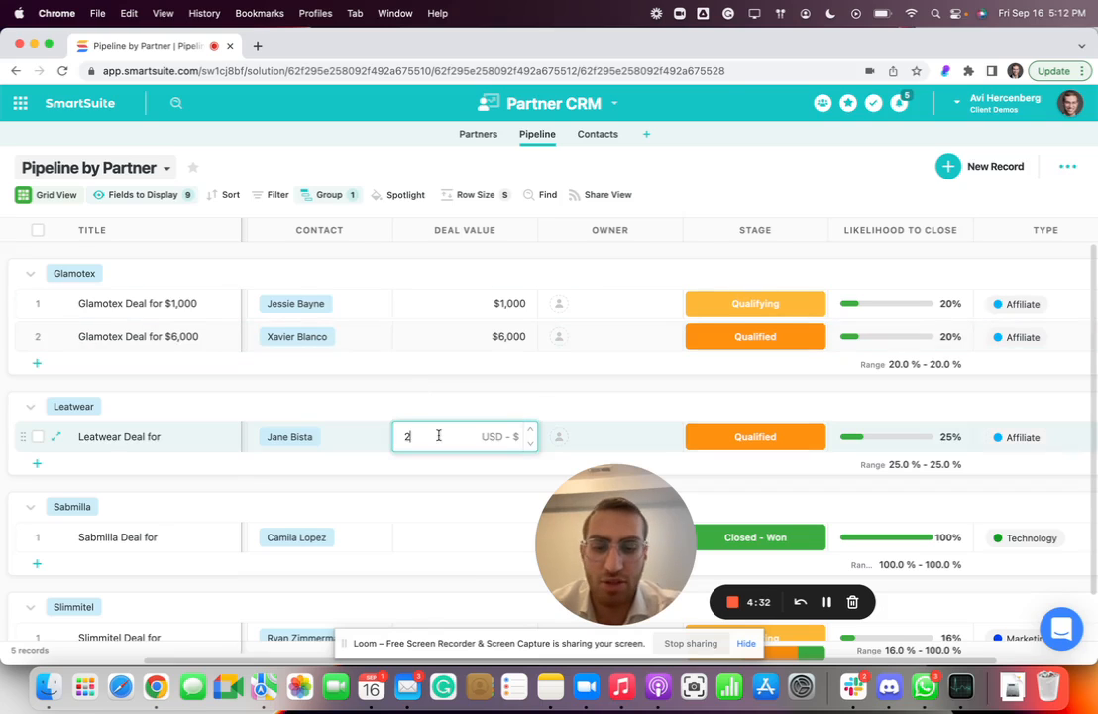
type(",000")
key("Return")
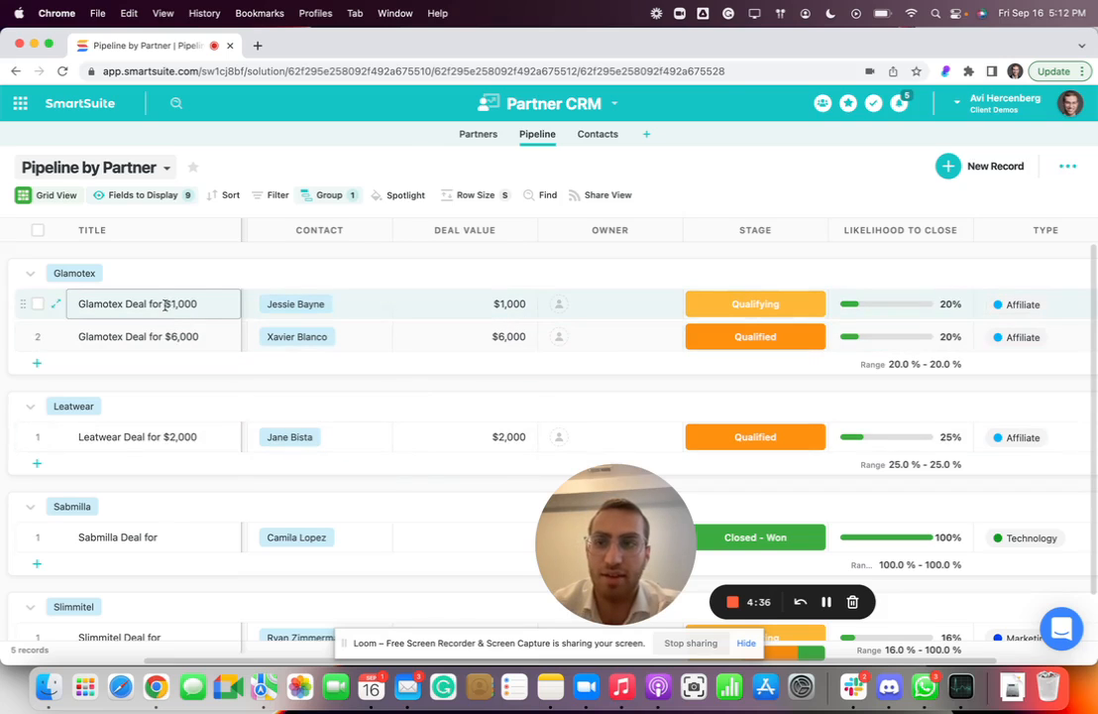
Add a new record to the Slimmitel group.
left_click(165, 338)
scroll(164, 337, "down", 2)
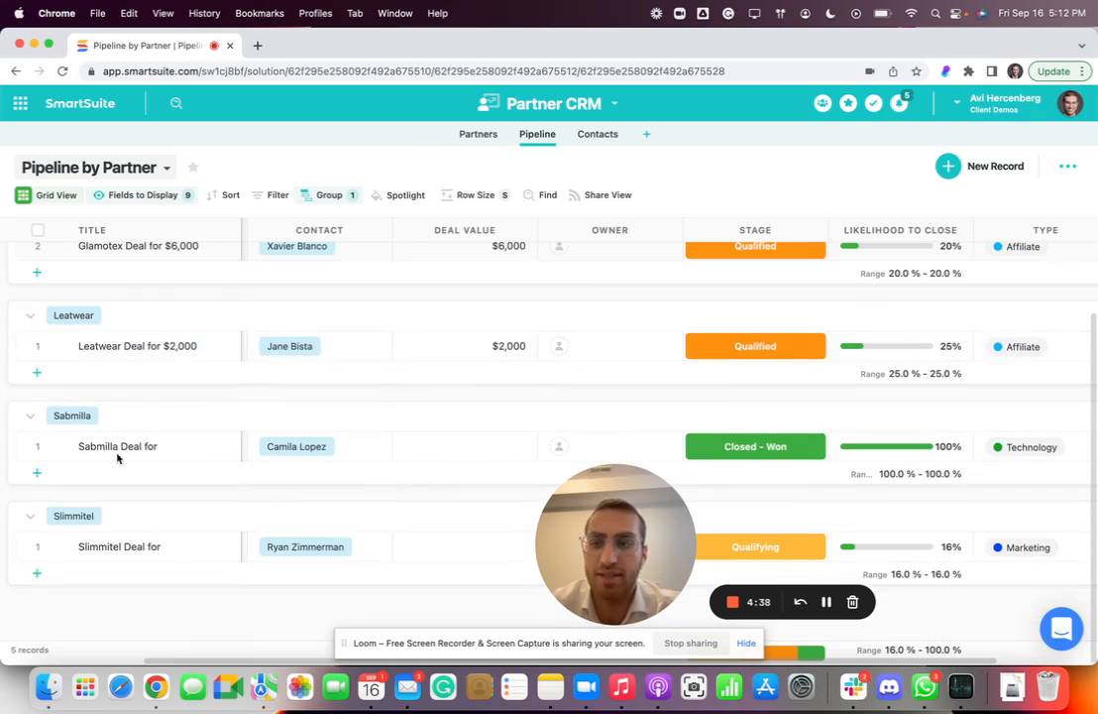
left_click(36, 577)
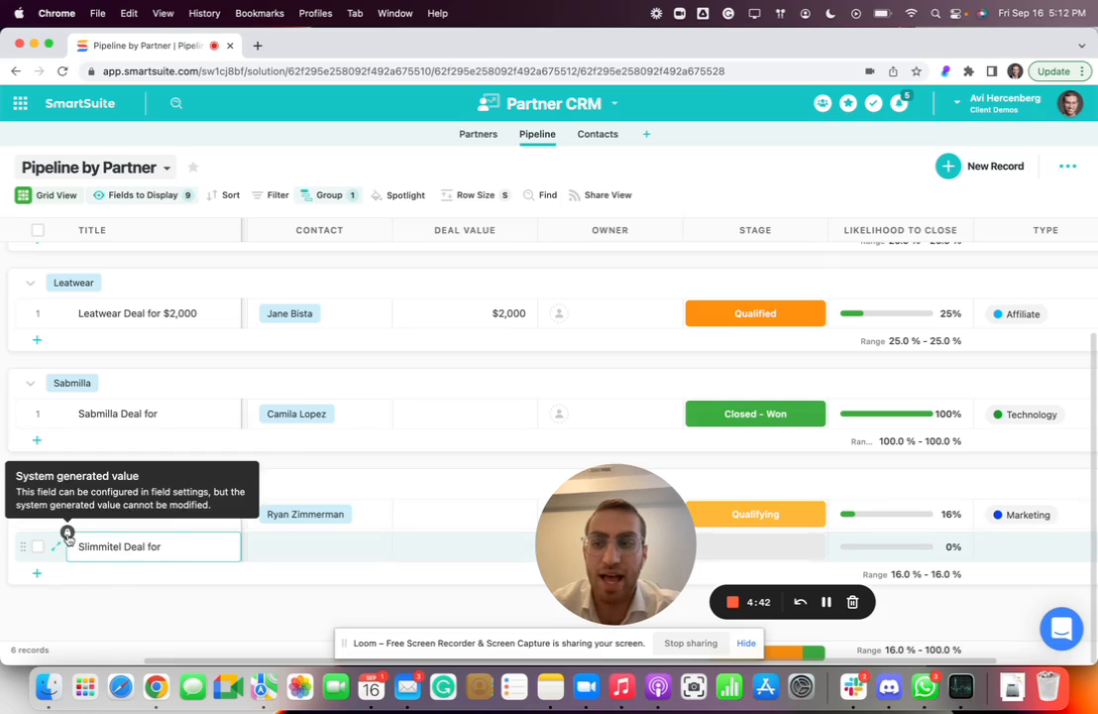
Try to edit the auto-generated title of the new Slimmitel record.
triple_click(133, 561)
left_click(133, 561)
triple_click(133, 561)
left_click(133, 561)
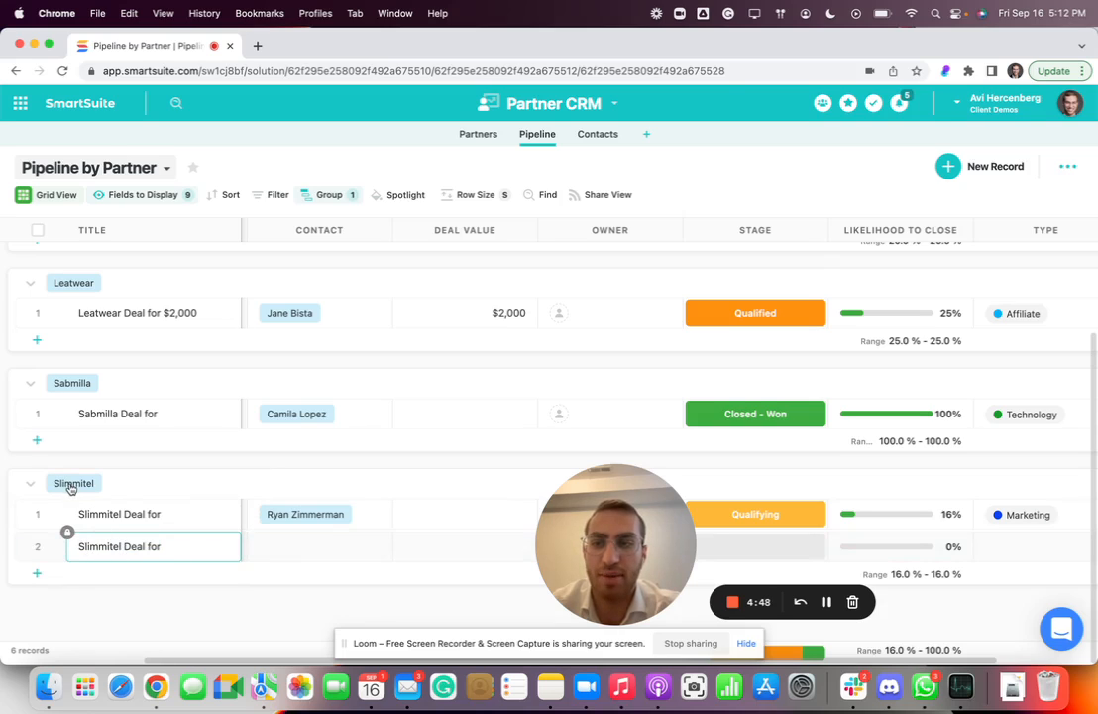
Set the second Slimmitel record's deal value to 3300 USD and link the same contact as in the first Slimmitel record.
left_click(291, 551)
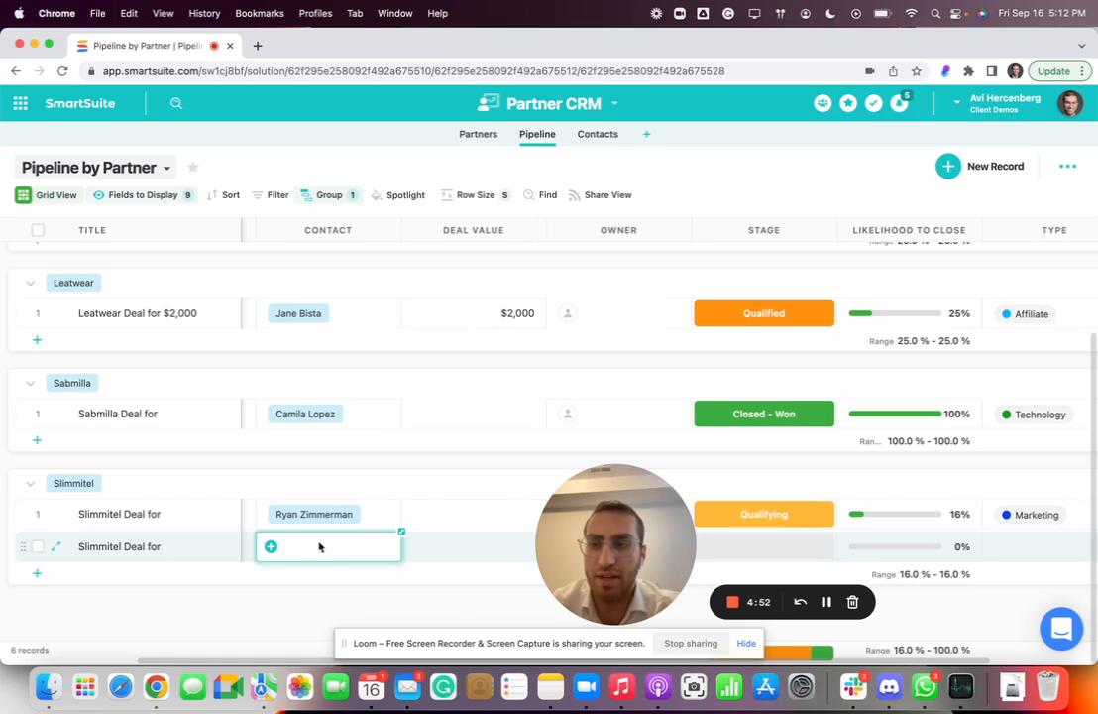
left_click(478, 549)
type("3300")
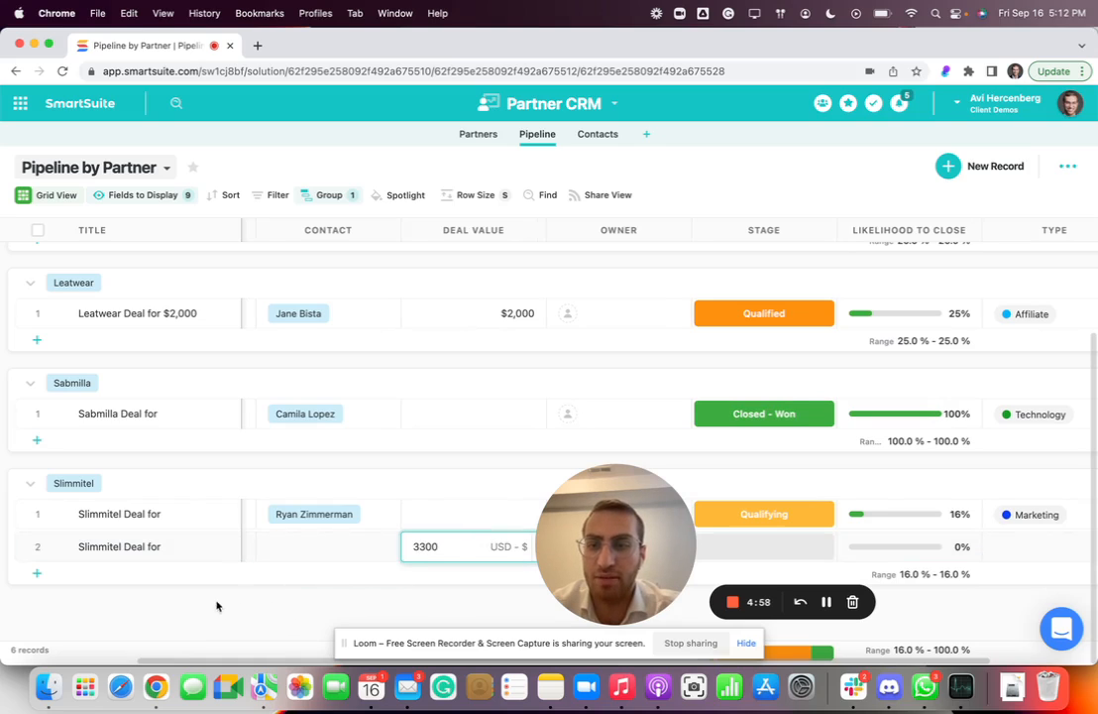
left_click(284, 549)
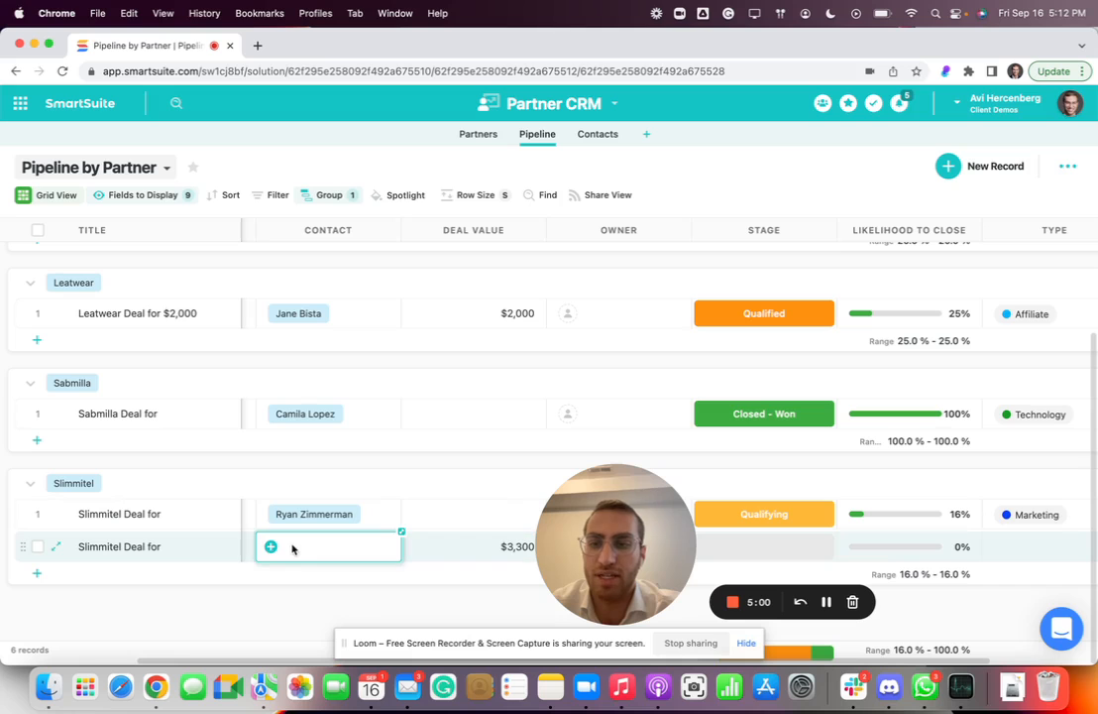
left_click(270, 548)
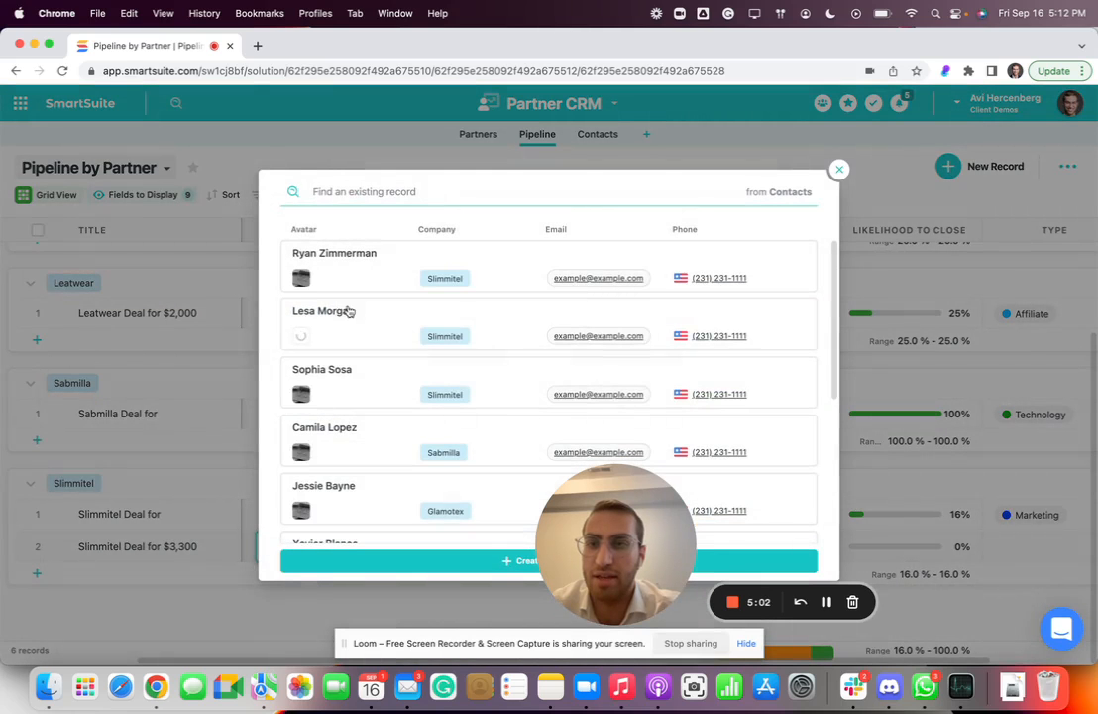
left_click(363, 254)
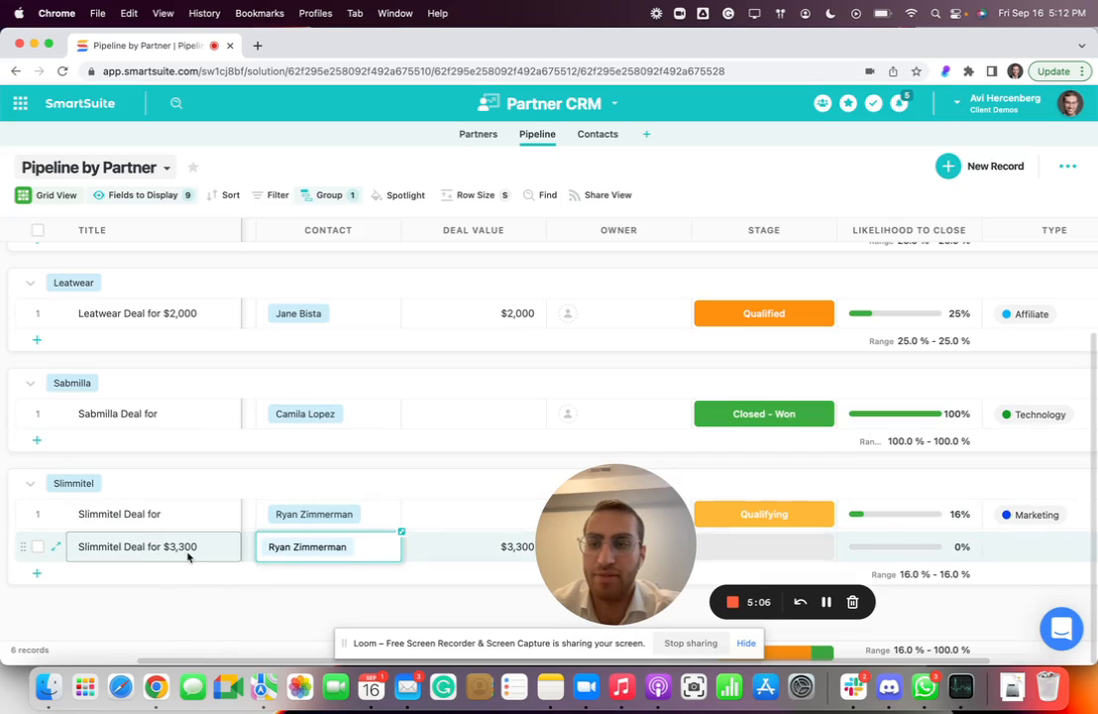
Set the first Slimmitel record's deal value to 33 USD.
left_click(424, 520)
type("33")
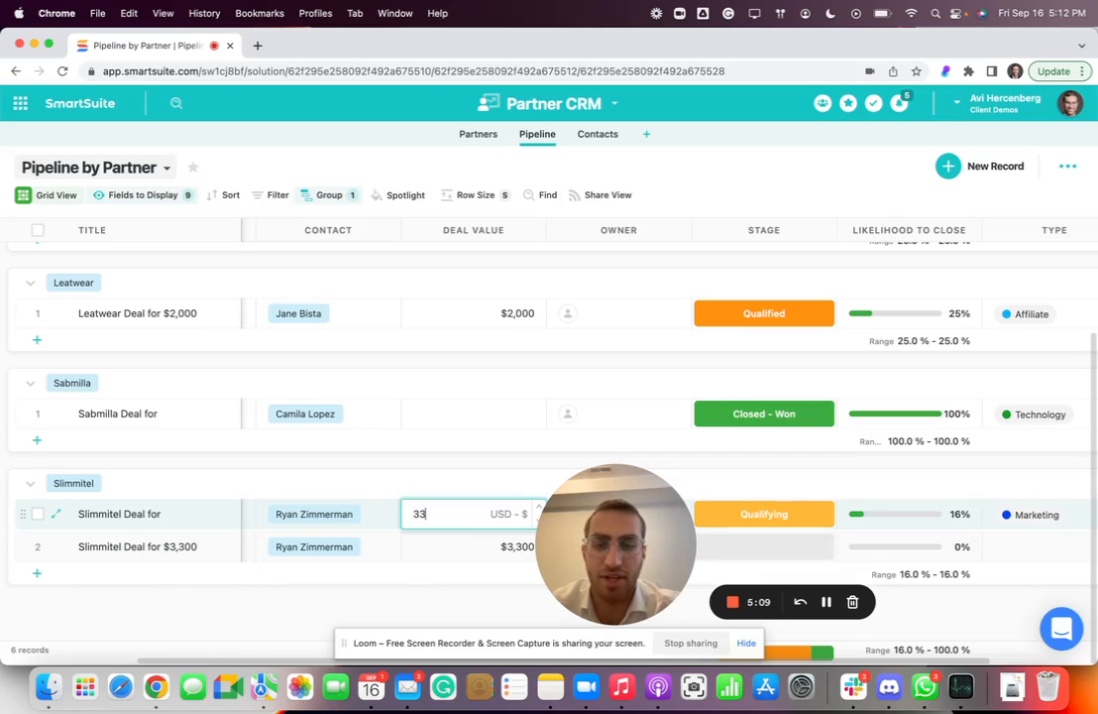
key("Return")
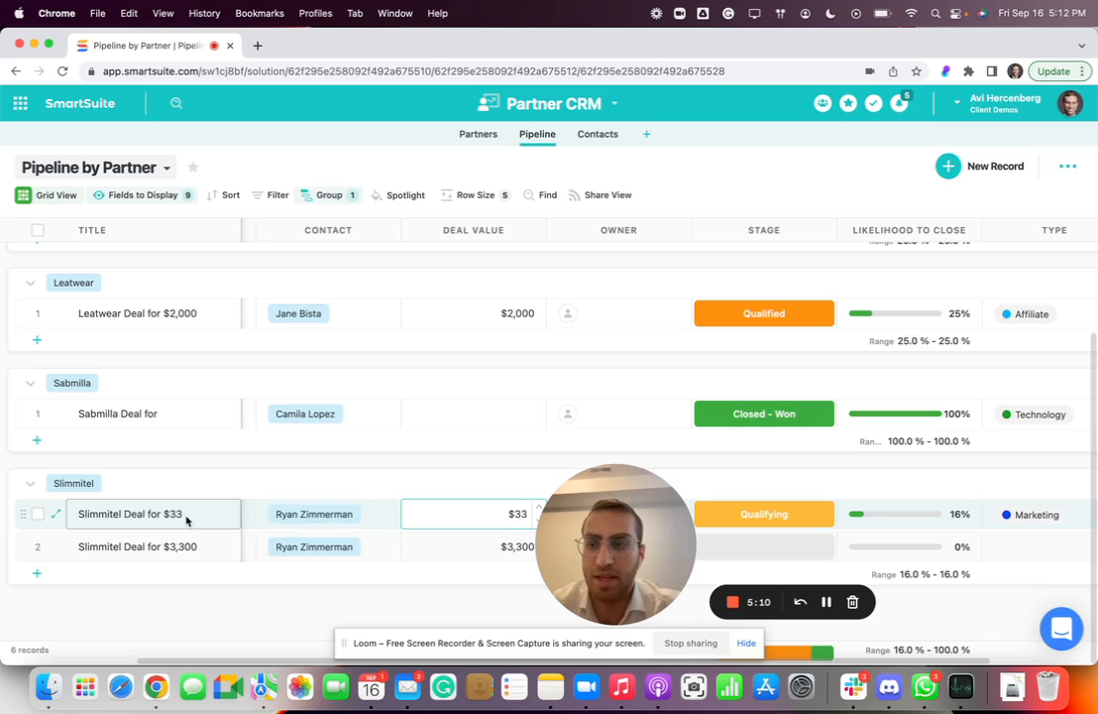
Start a new pipeline record and try to edit its auto-generated title.
left_click(953, 168)
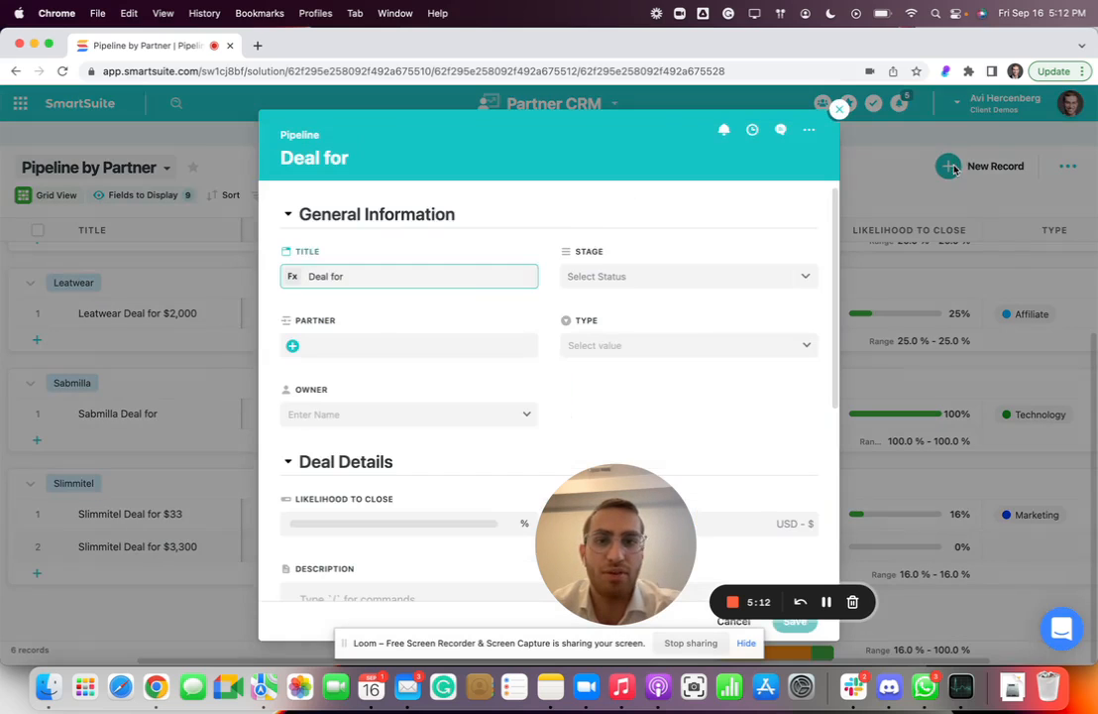
triple_click(397, 287)
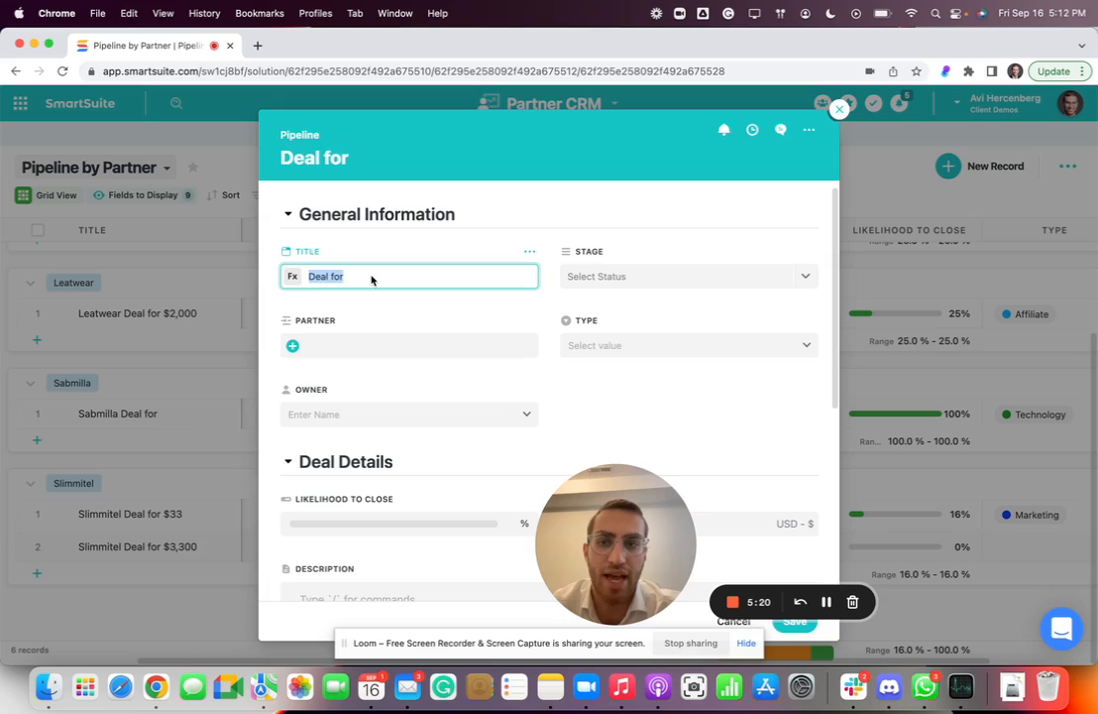
Set the new record's deal value to 30 USD and link Vivint as its partner.
scroll(421, 347, "down", 3)
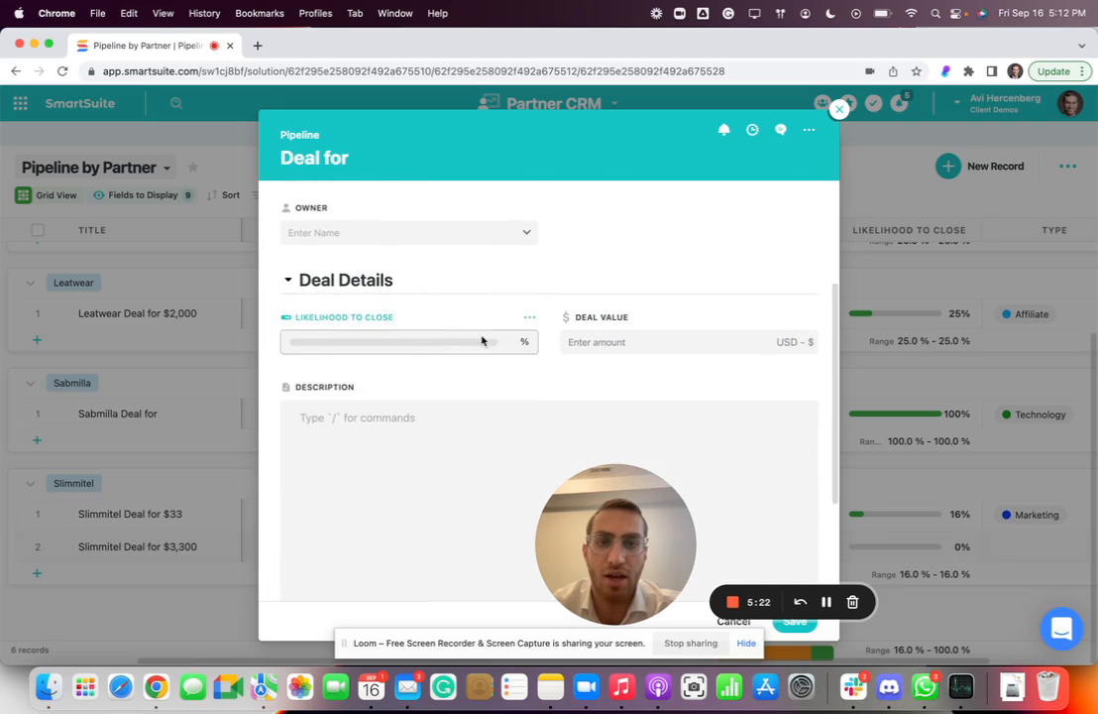
left_click(580, 344)
scroll(429, 234, "up", 3)
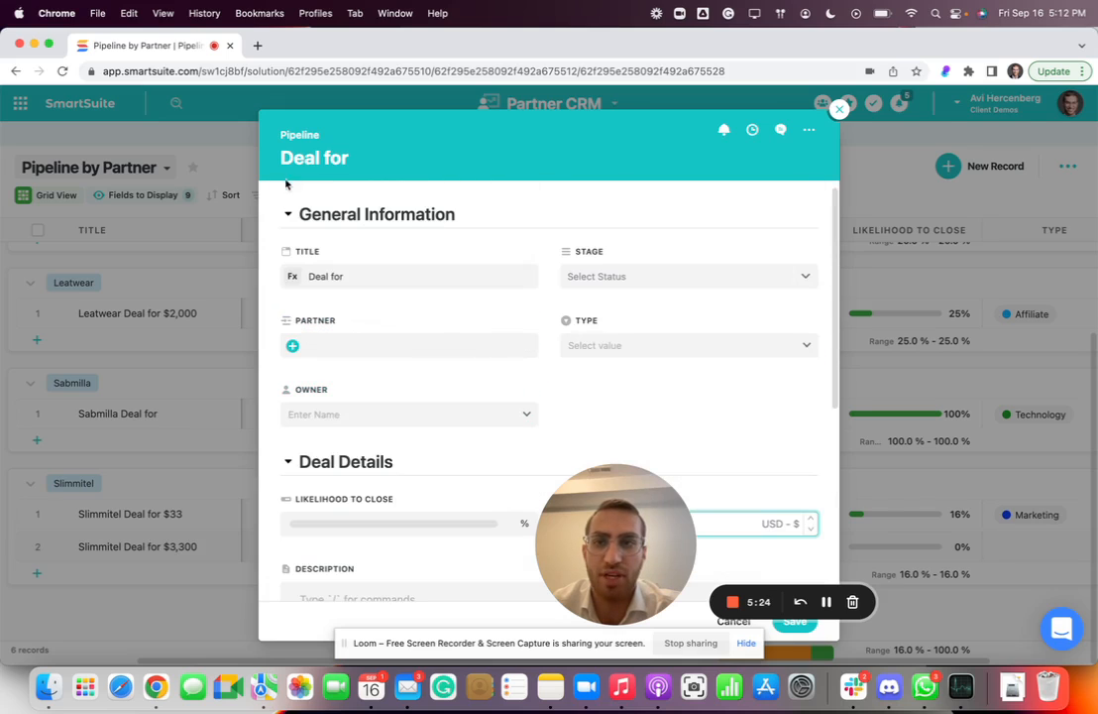
scroll(565, 337, "down", 2)
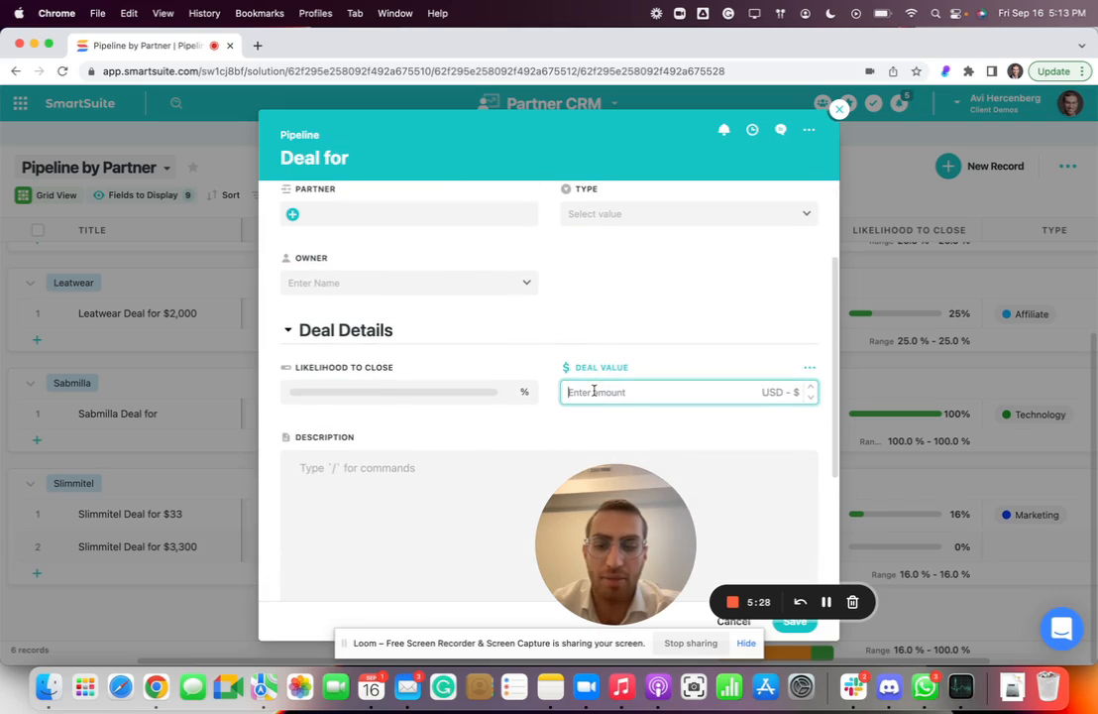
type("30")
scroll(561, 333, "up", 2)
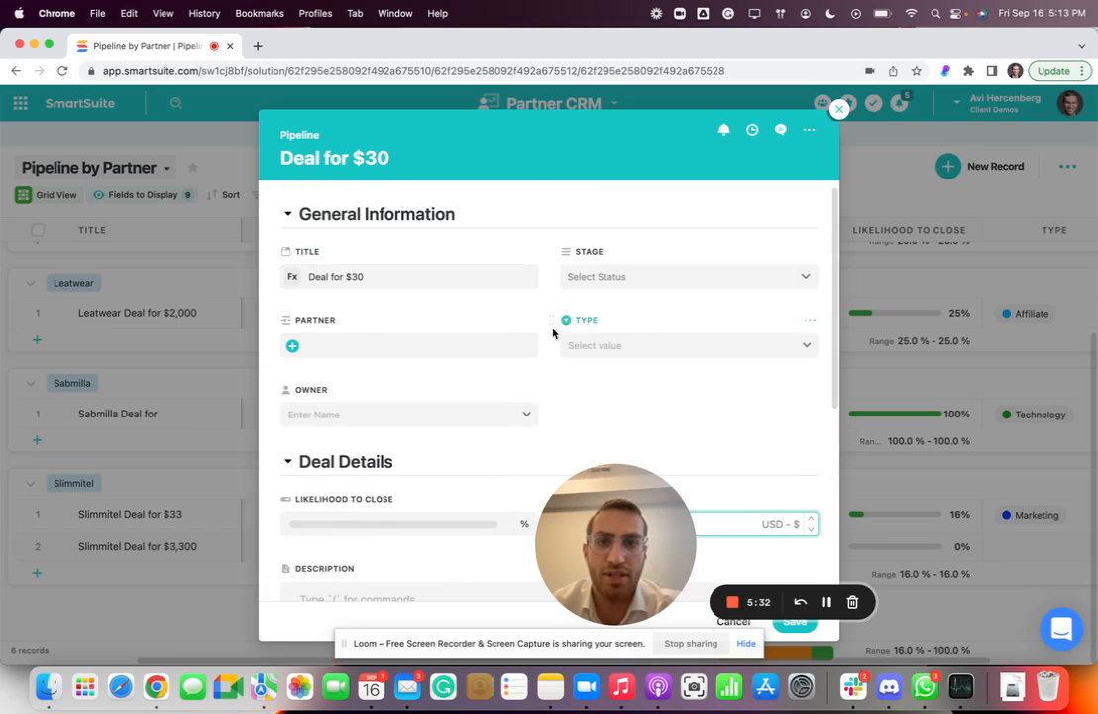
left_click(355, 347)
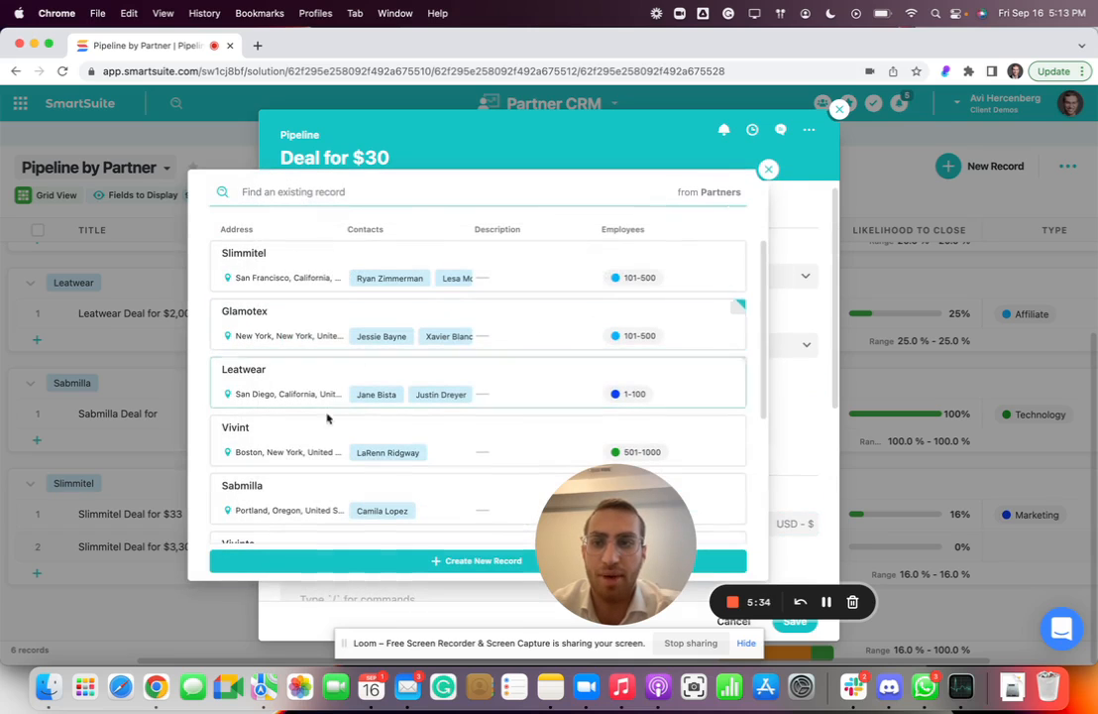
left_click(308, 446)
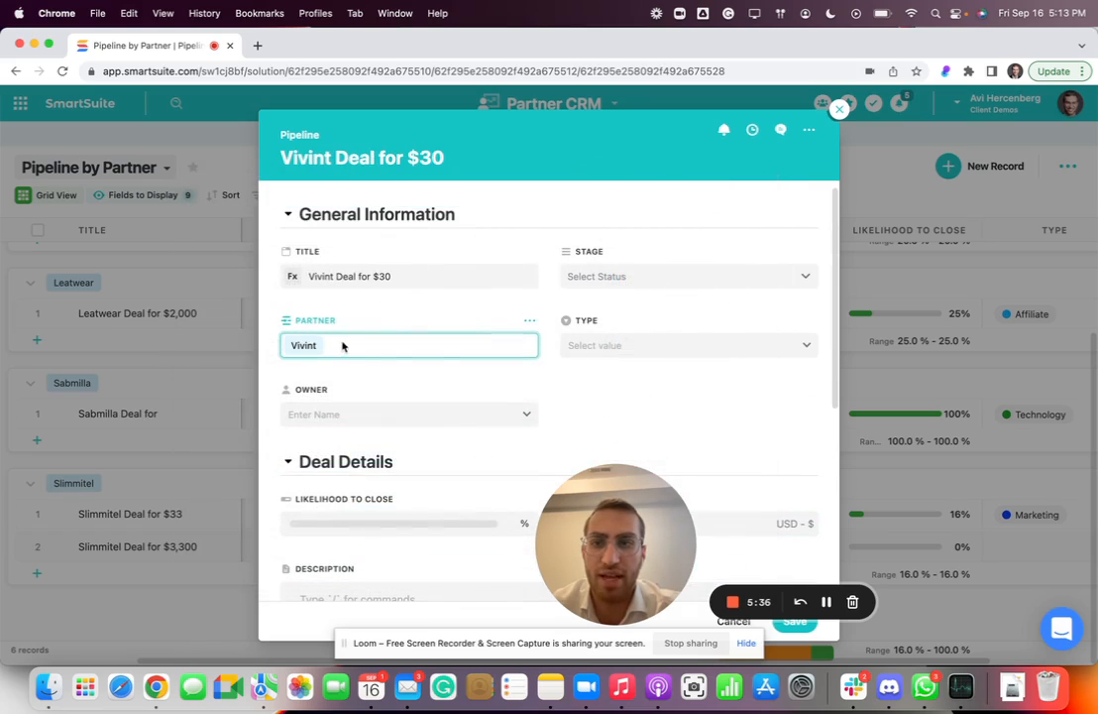